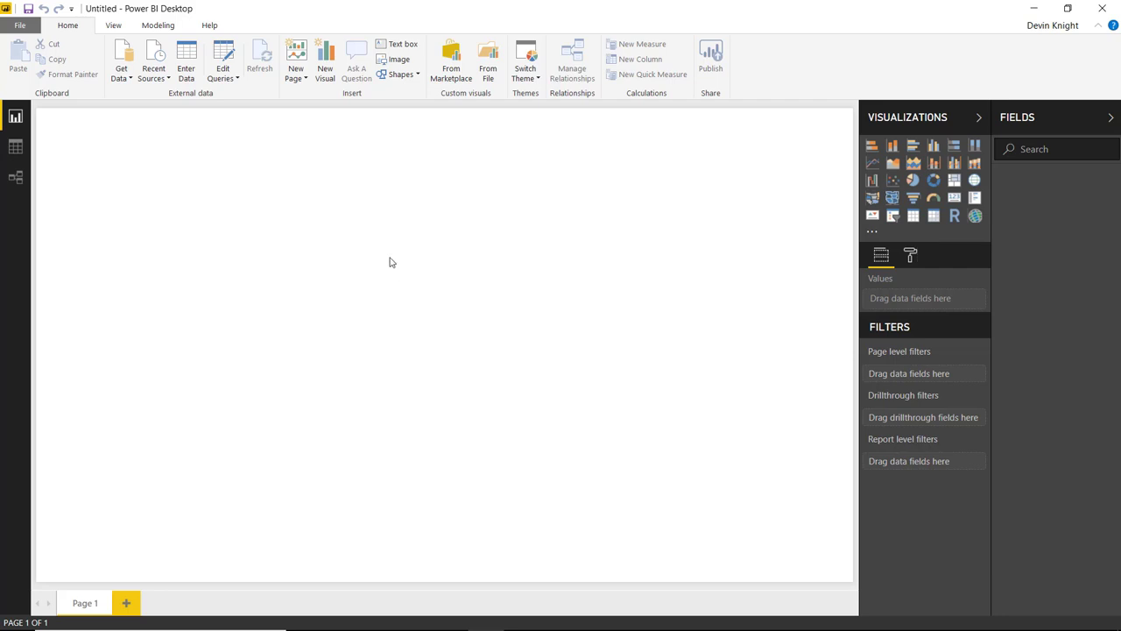
Open Training Course Activity.xlsx as an Excel source and tick its Completed Course sheet.
click(121, 81)
click(121, 81)
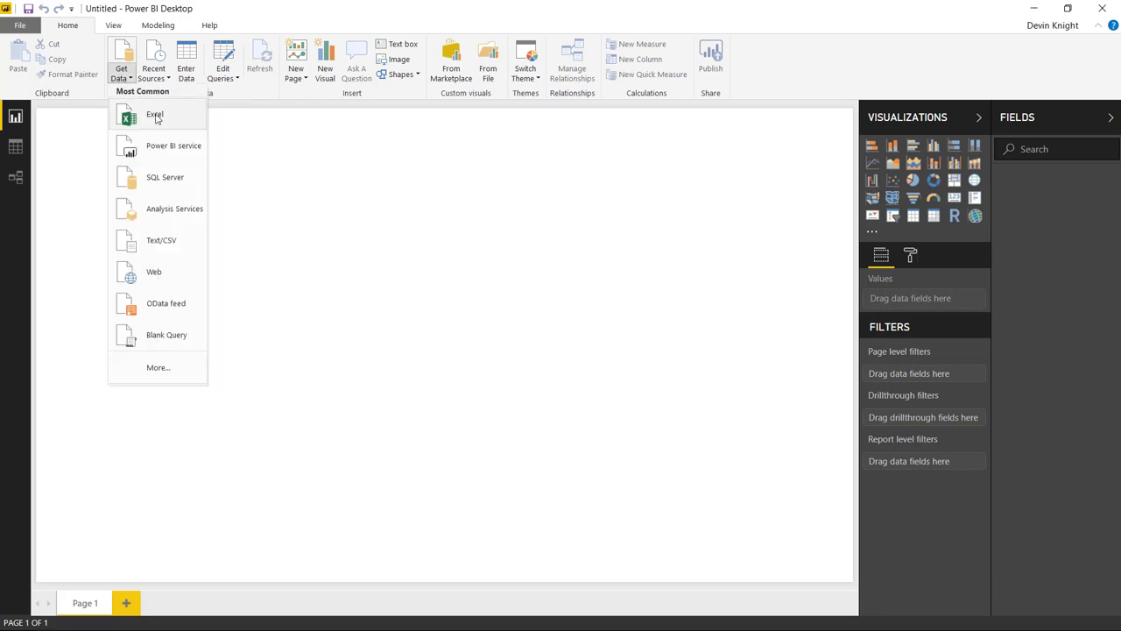
click(155, 118)
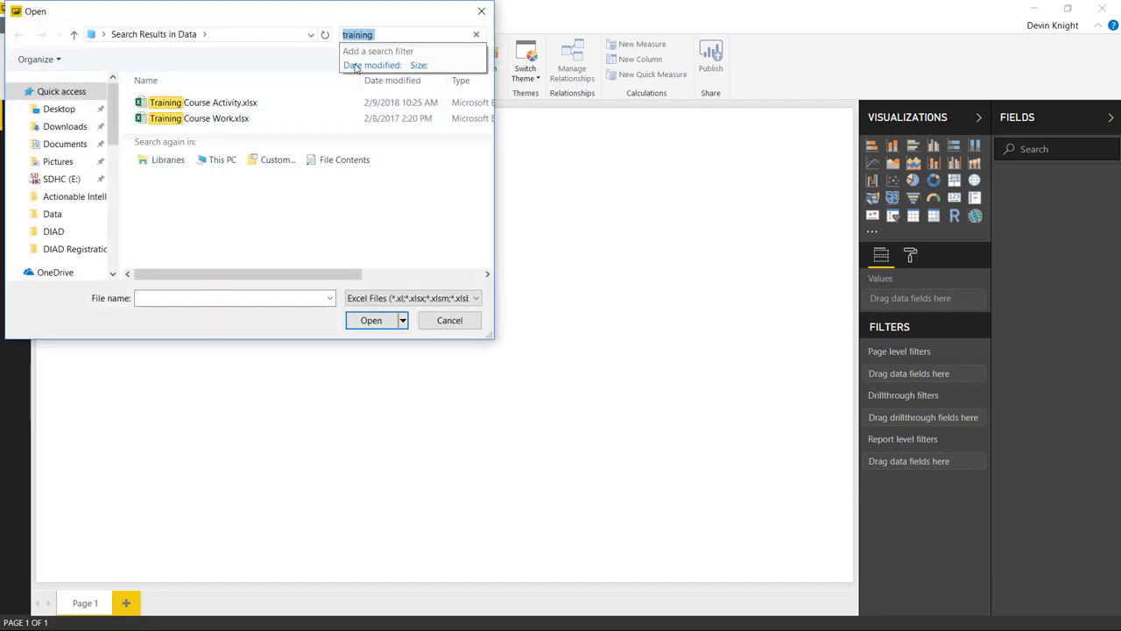
click(392, 33)
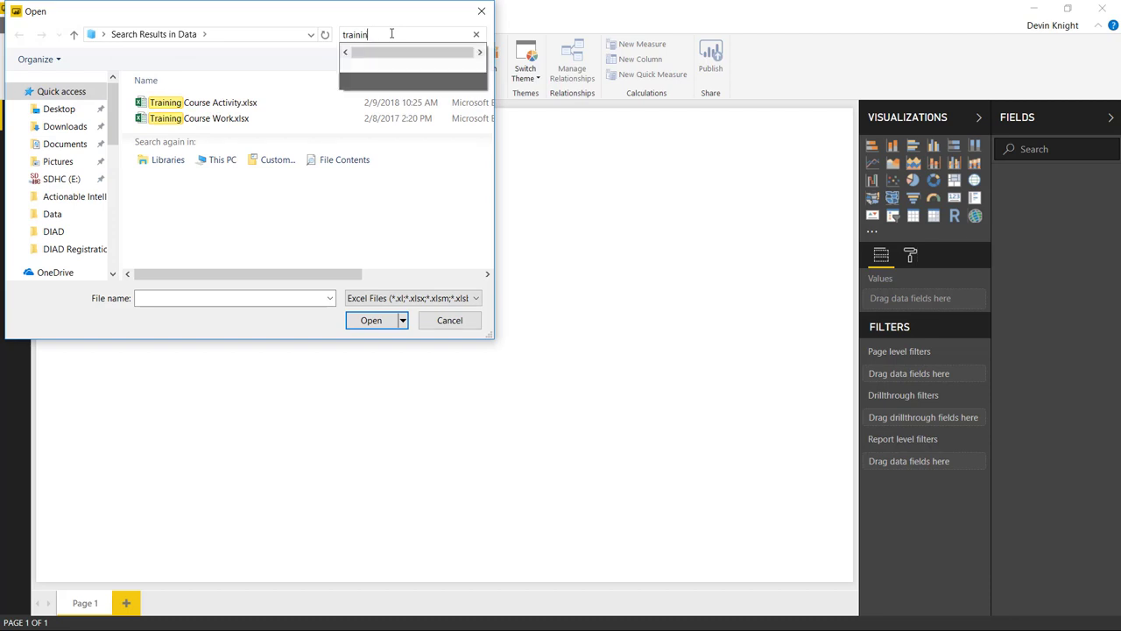
key(BackSpace)
key(BackSpace)
key(BackSpace)
click(267, 106)
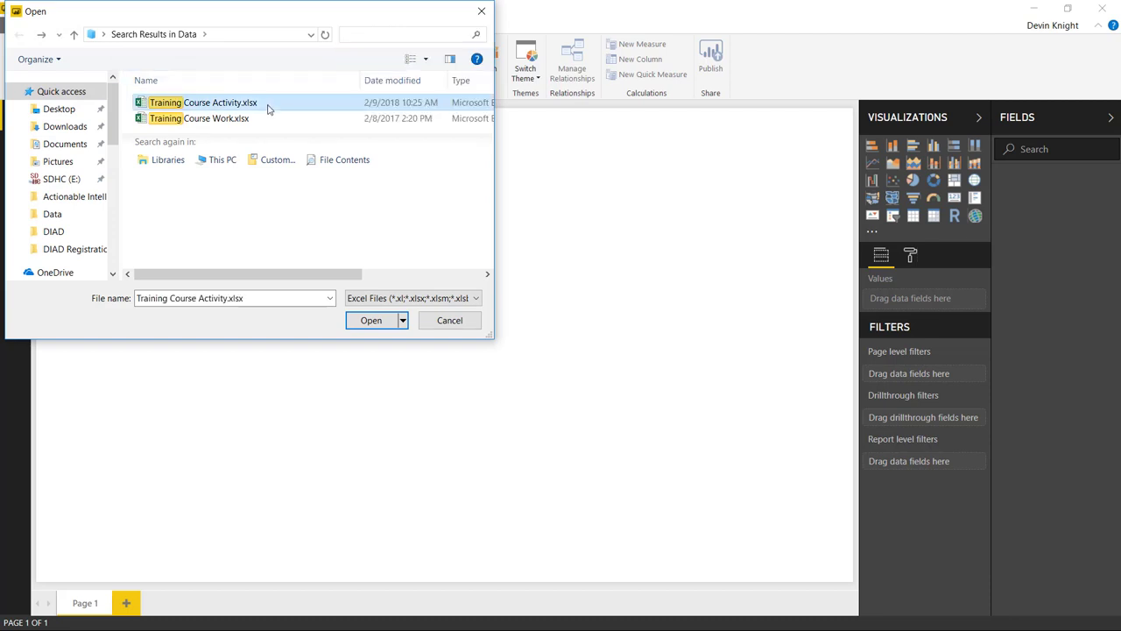
click(366, 319)
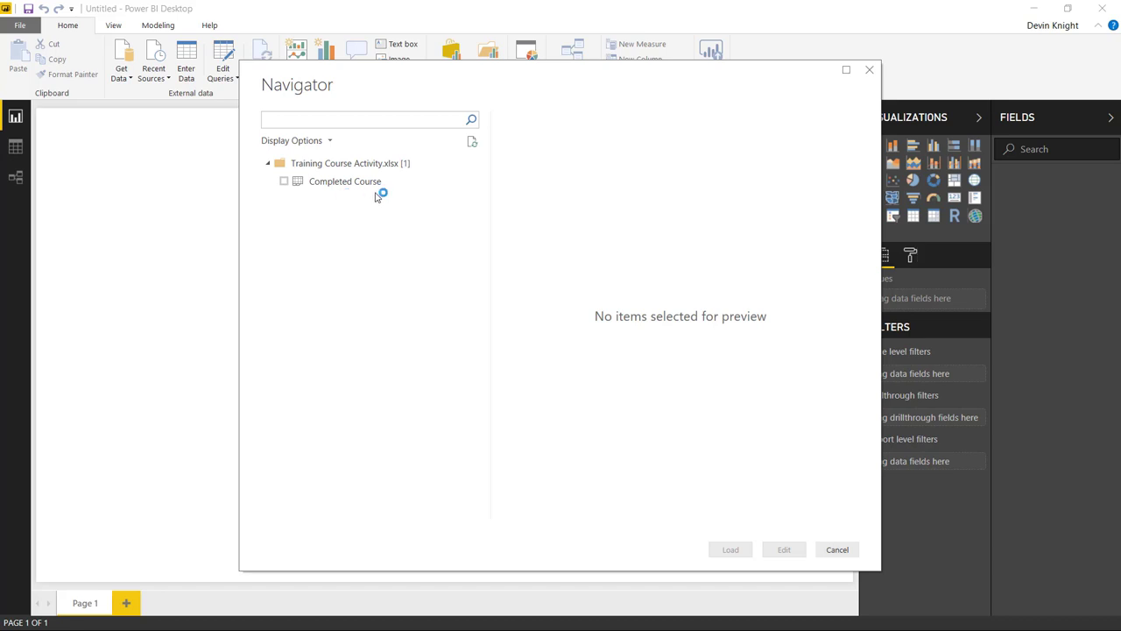
click(284, 181)
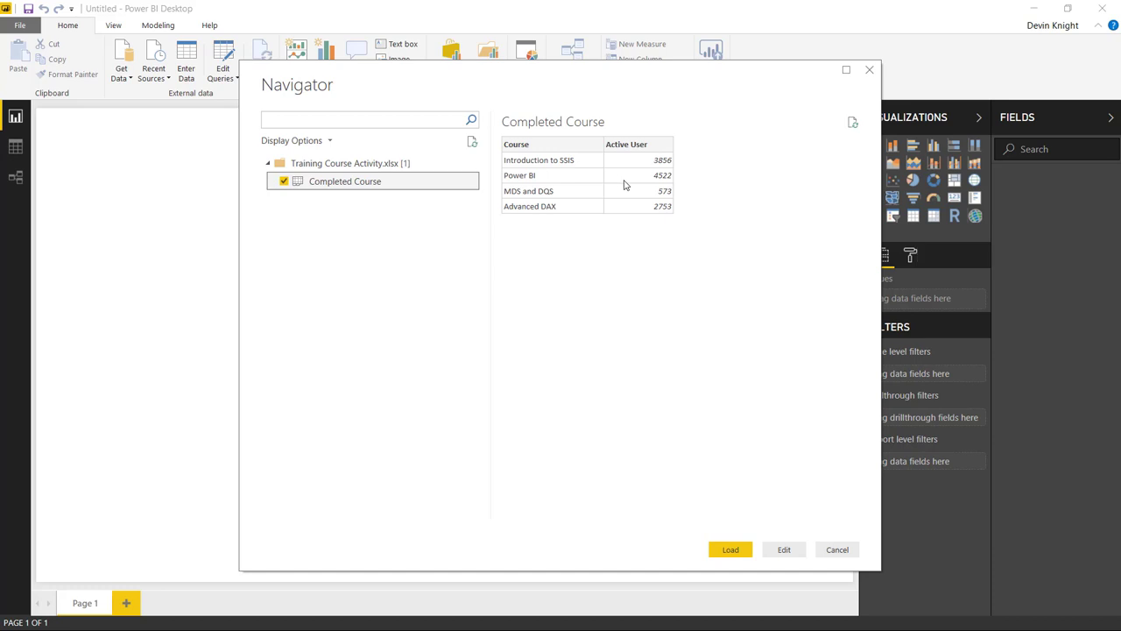
Load the Completed Course data and add Brick Chart by MAQ Software from the marketplace.
click(727, 549)
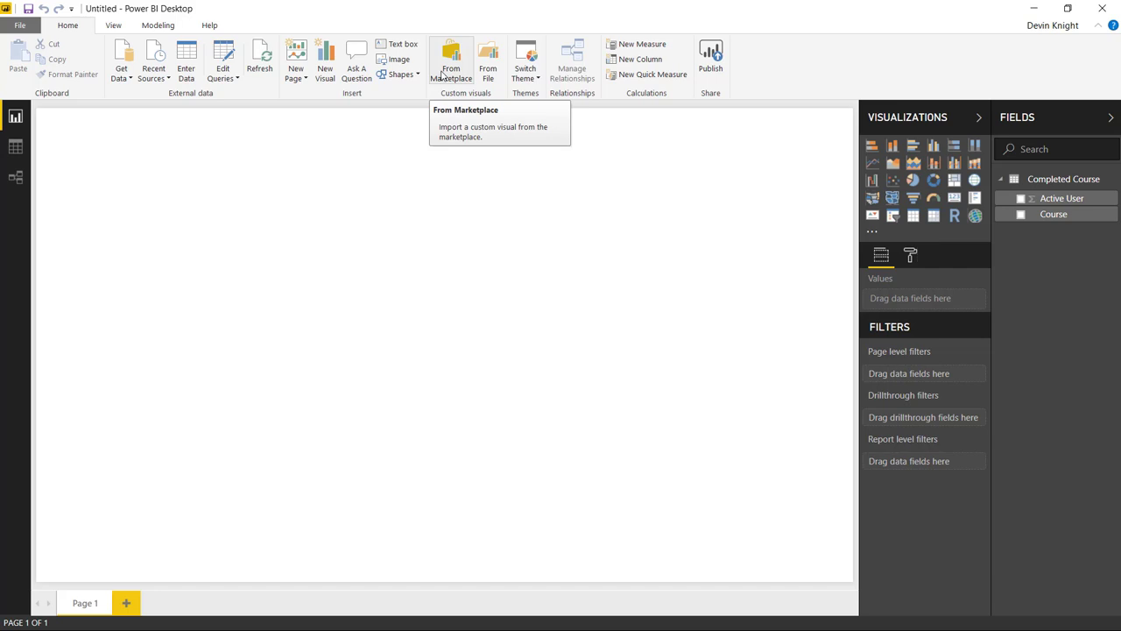
click(442, 75)
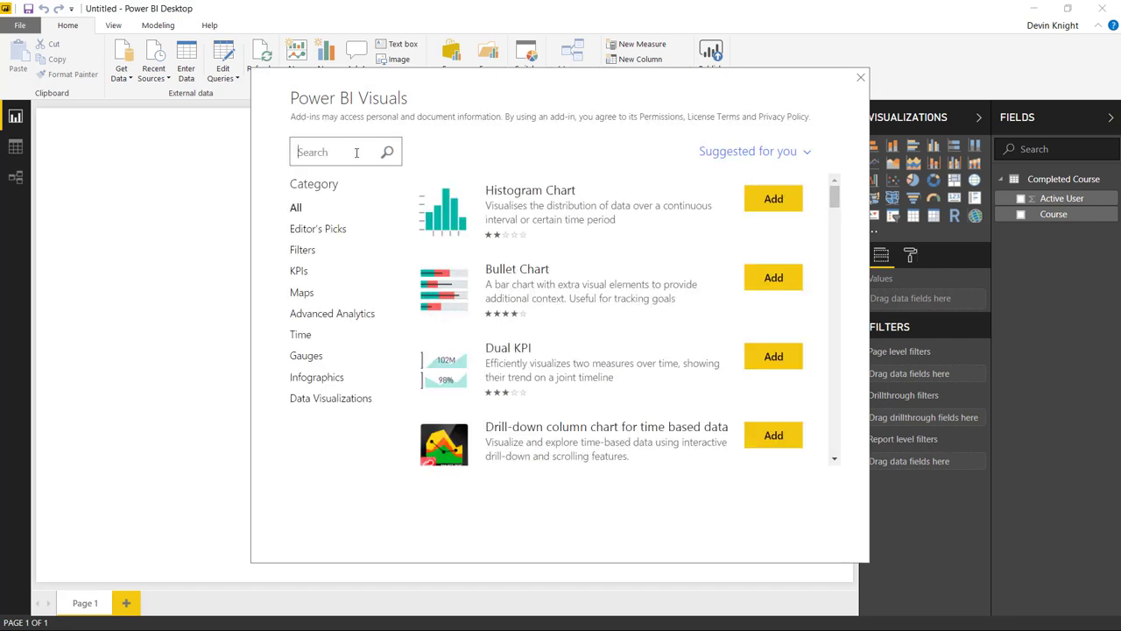
text(brick)
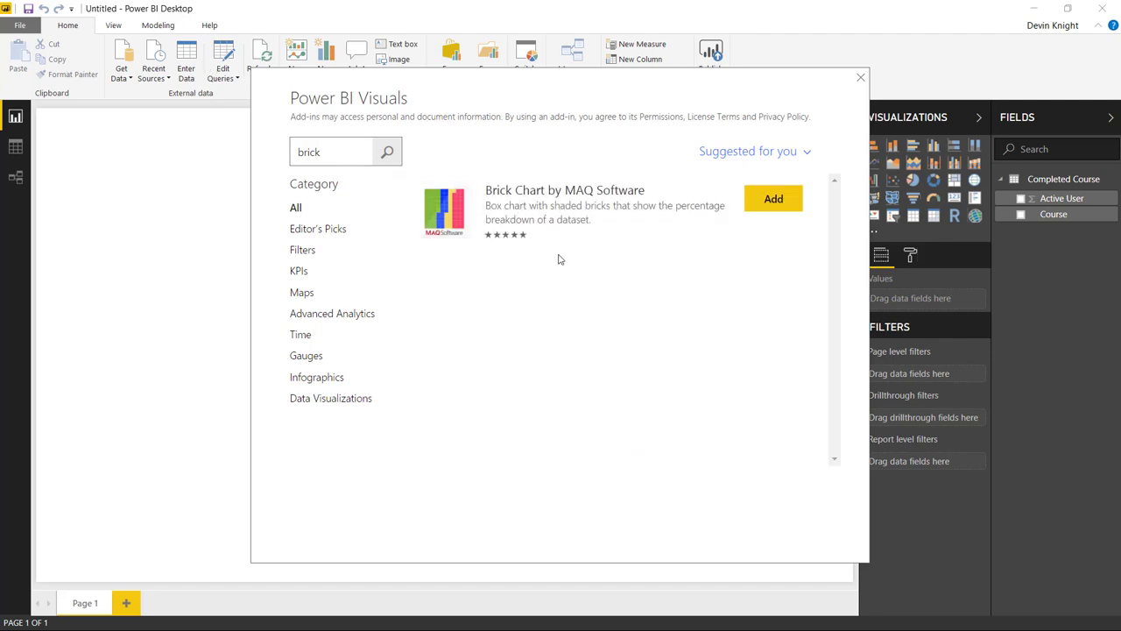
click(771, 211)
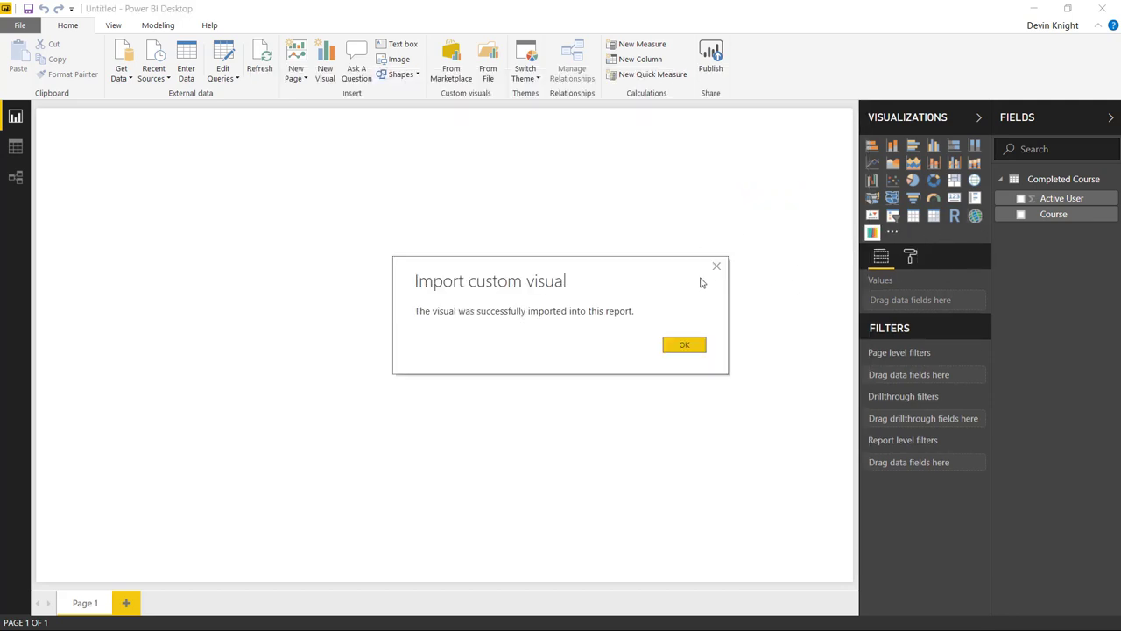
click(675, 346)
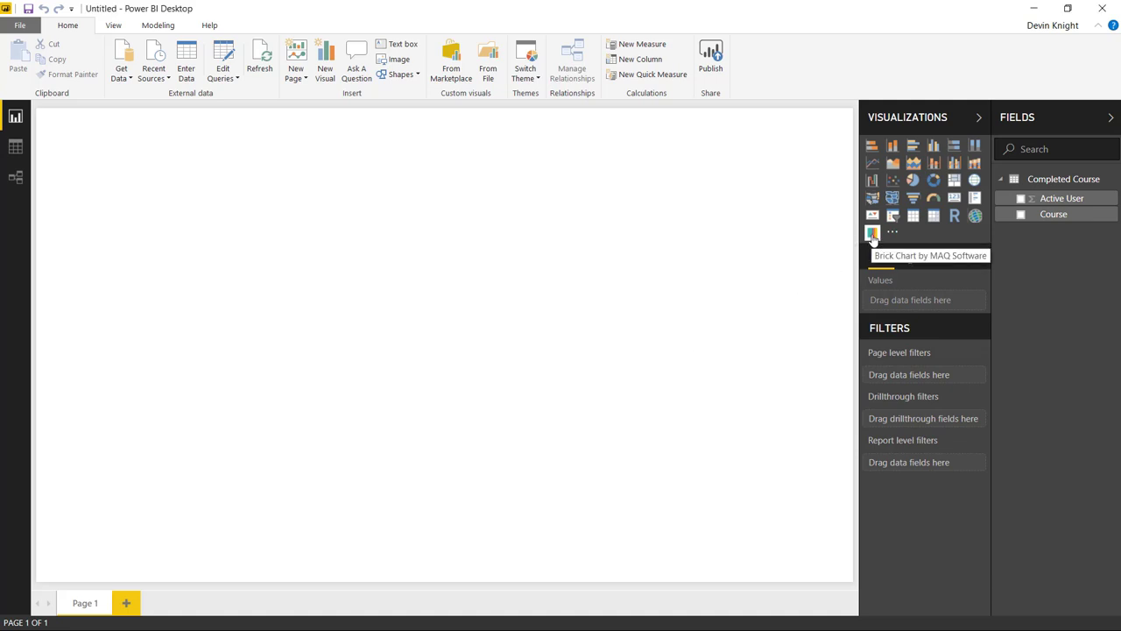
Place an empty Brick Chart, plus a top-right table listing Course and Active User.
click(872, 233)
click(719, 284)
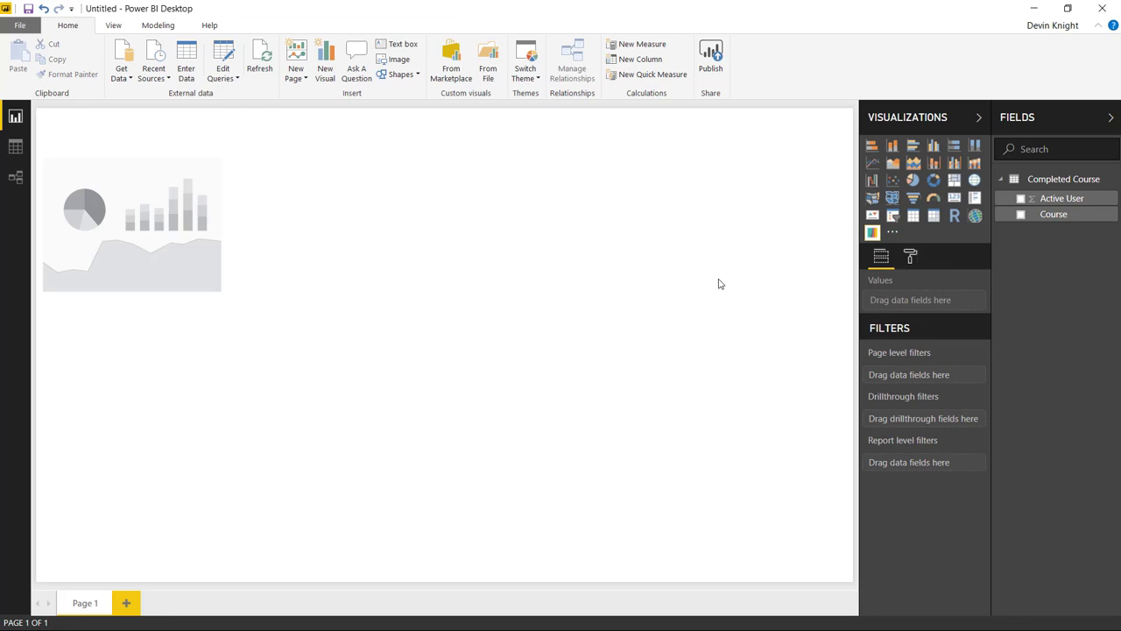
click(913, 216)
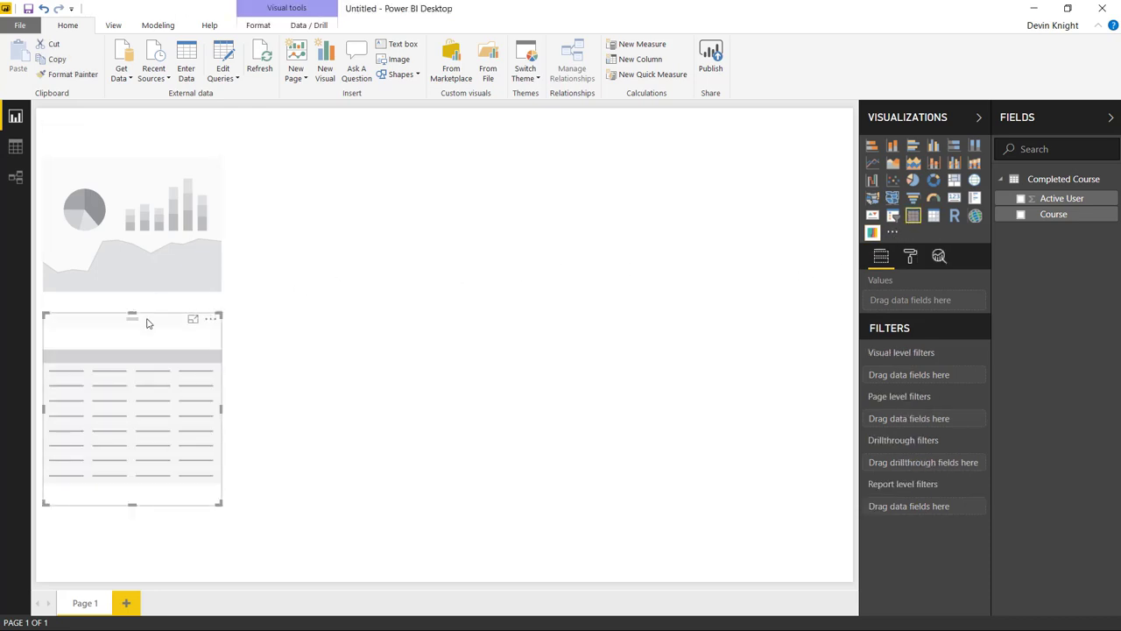
drag(146, 324, 791, 110)
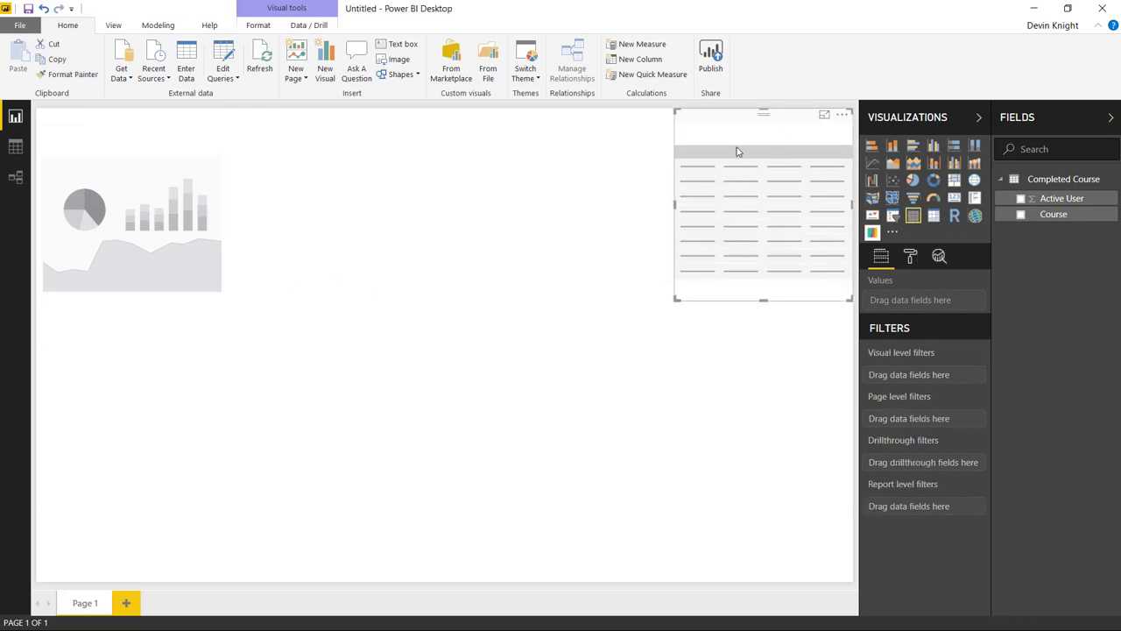
mouse_move(1054, 215)
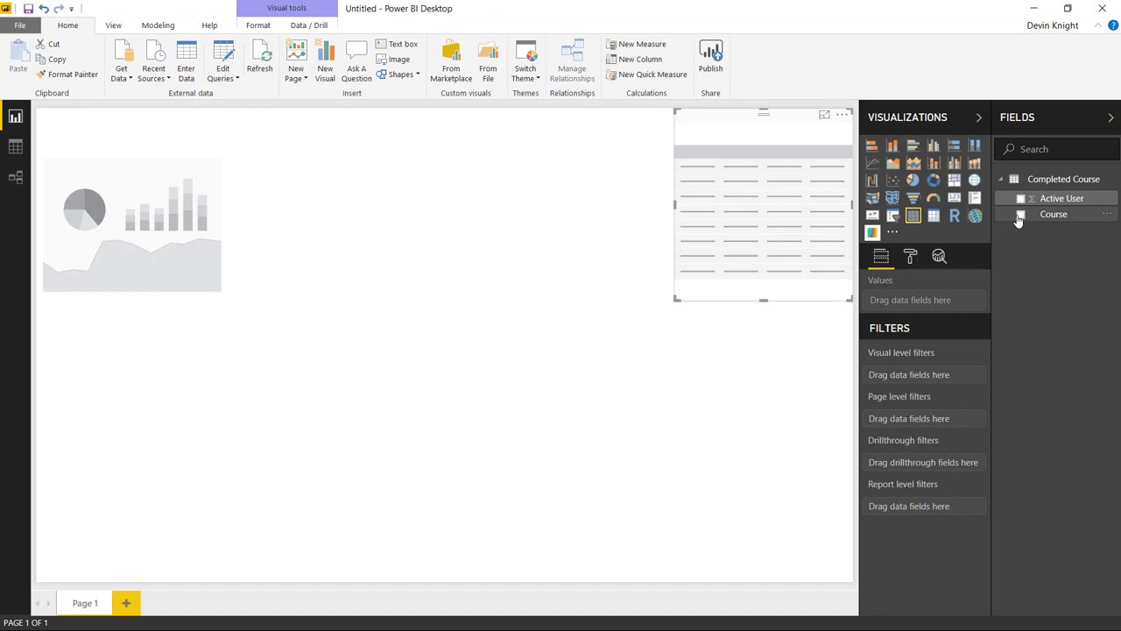
click(1020, 214)
click(1020, 198)
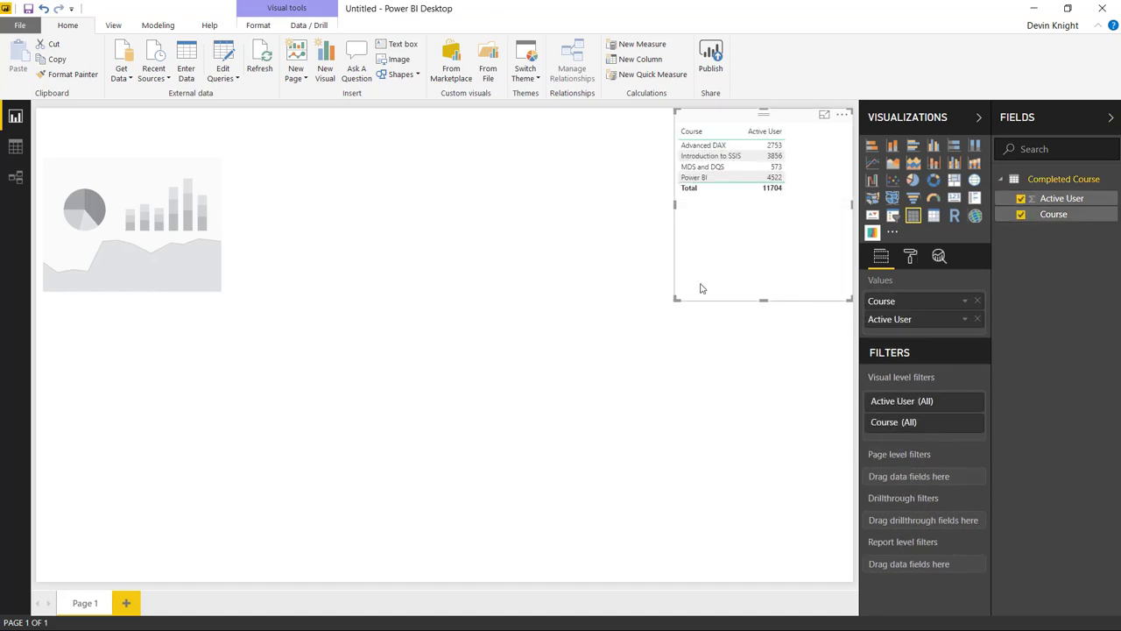
Raise the table's grid text size to 13.
click(911, 256)
click(892, 364)
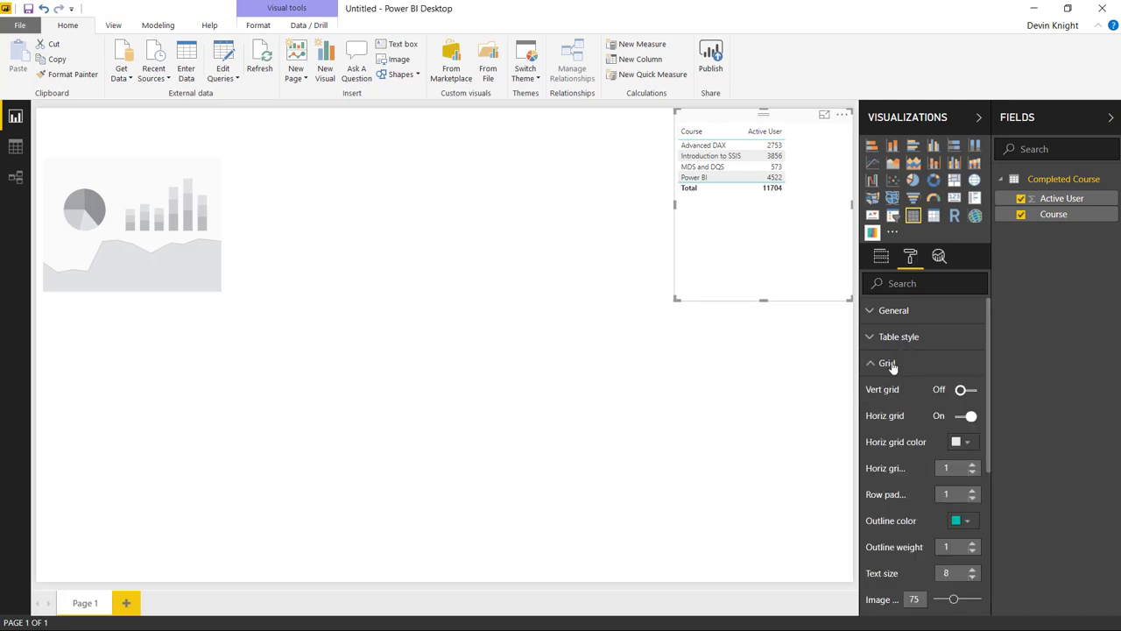
scroll(946, 403, down, 3)
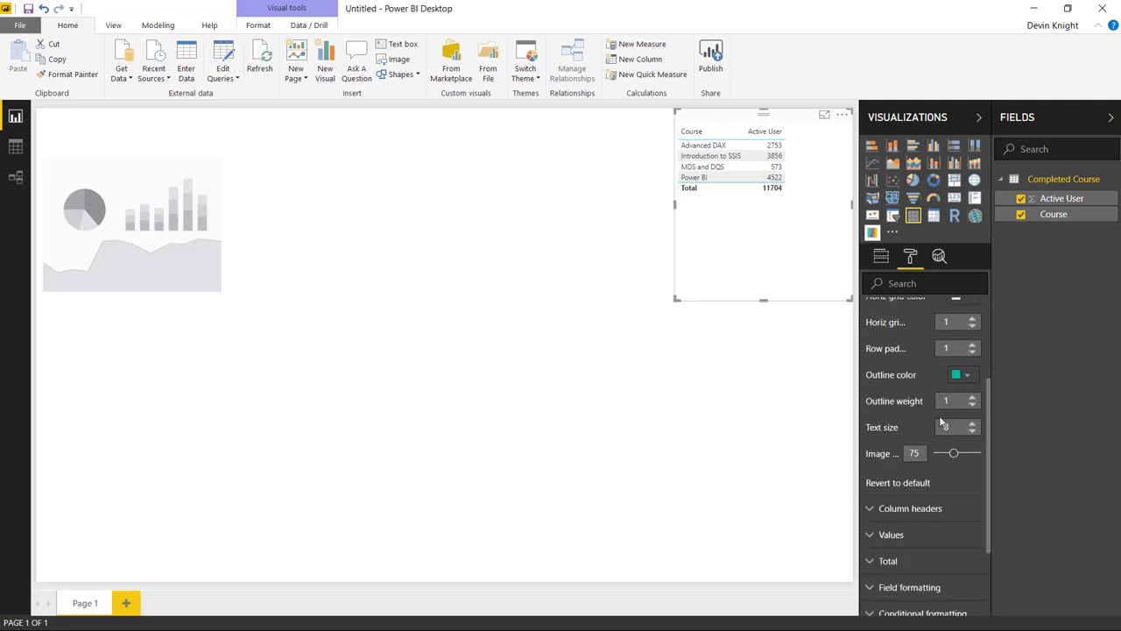
click(972, 423)
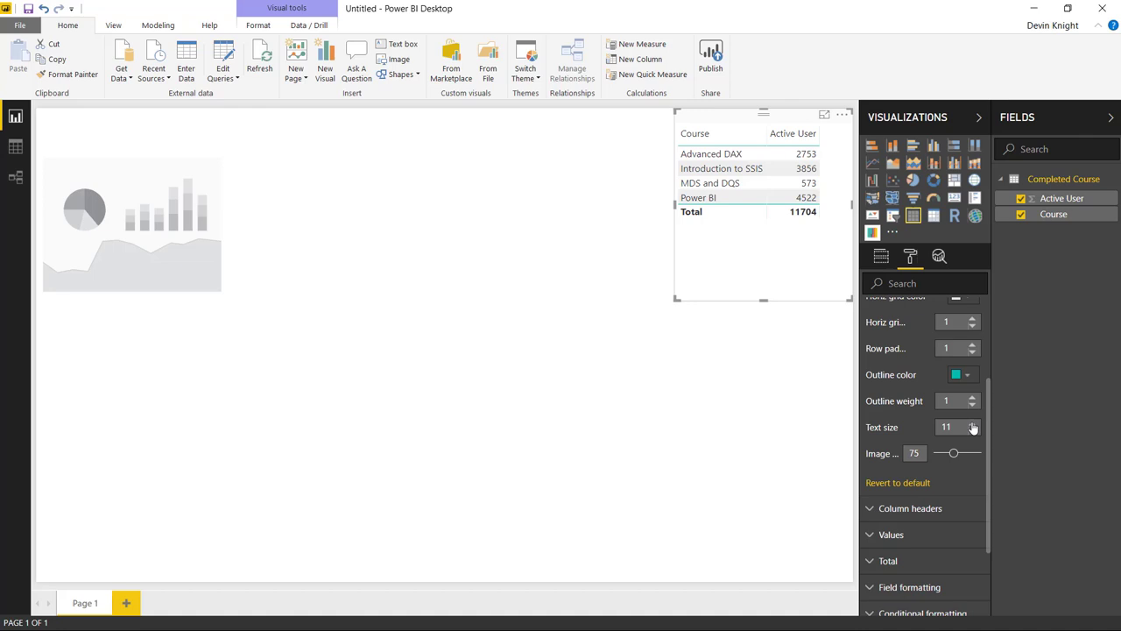
click(972, 423)
click(972, 423)
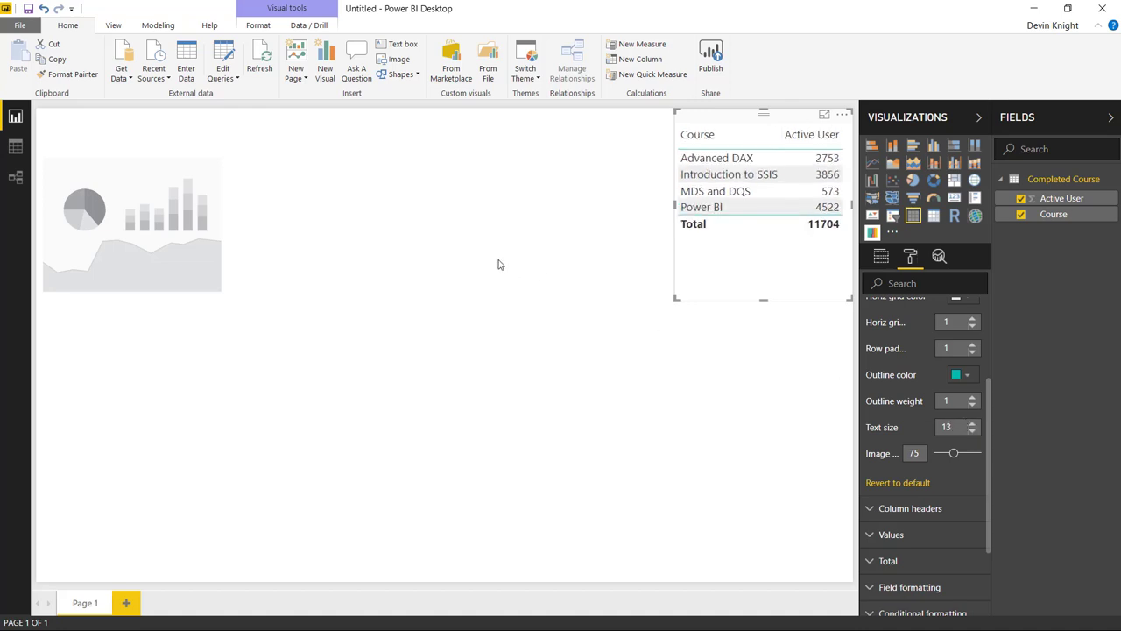
click(127, 124)
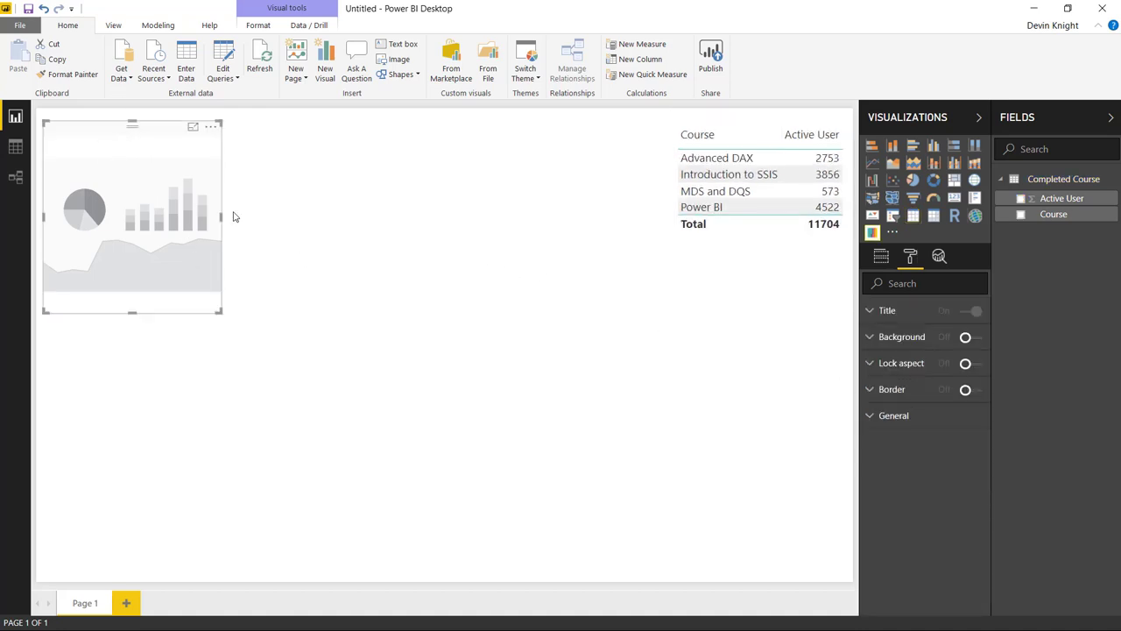
Put Course as the Brick Chart category and Active User as its value, then enlarge it.
click(879, 263)
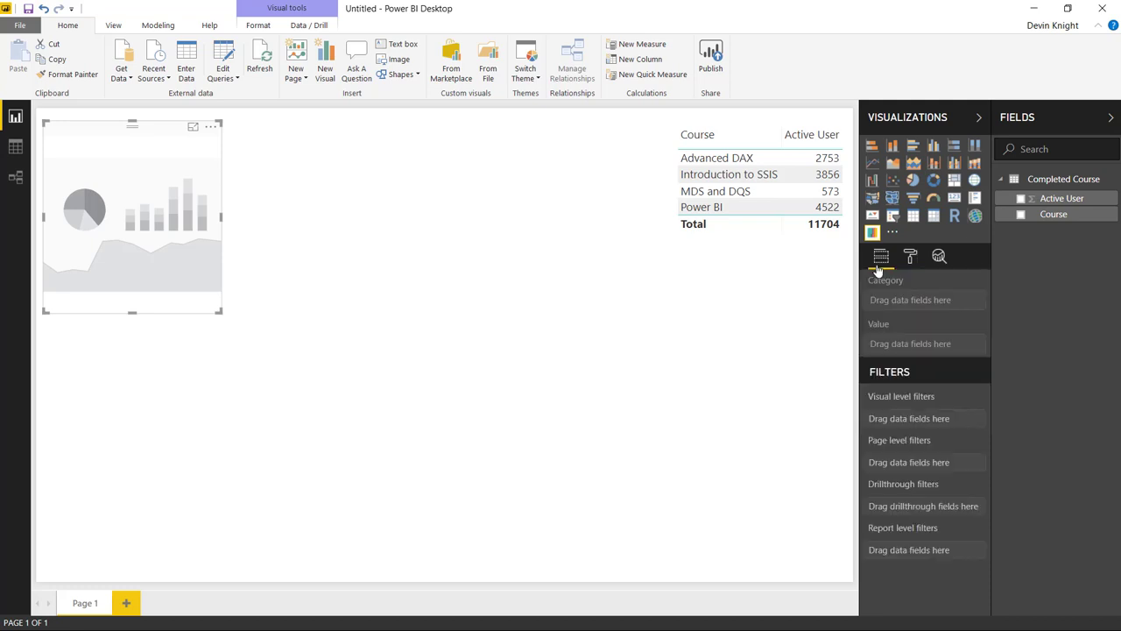
click(1020, 215)
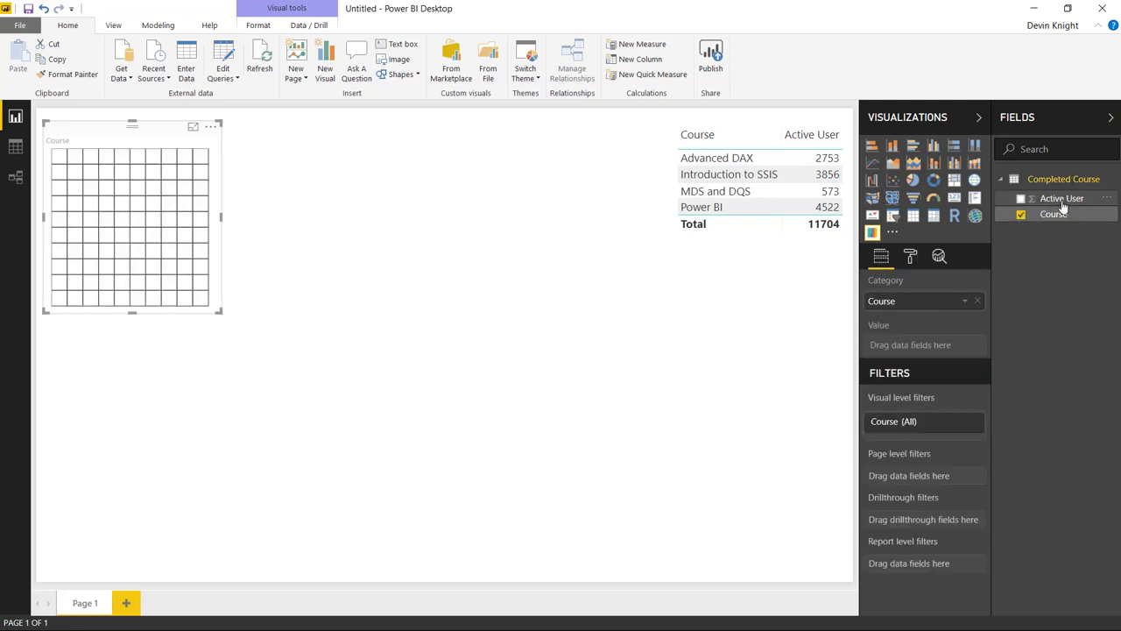
click(1021, 198)
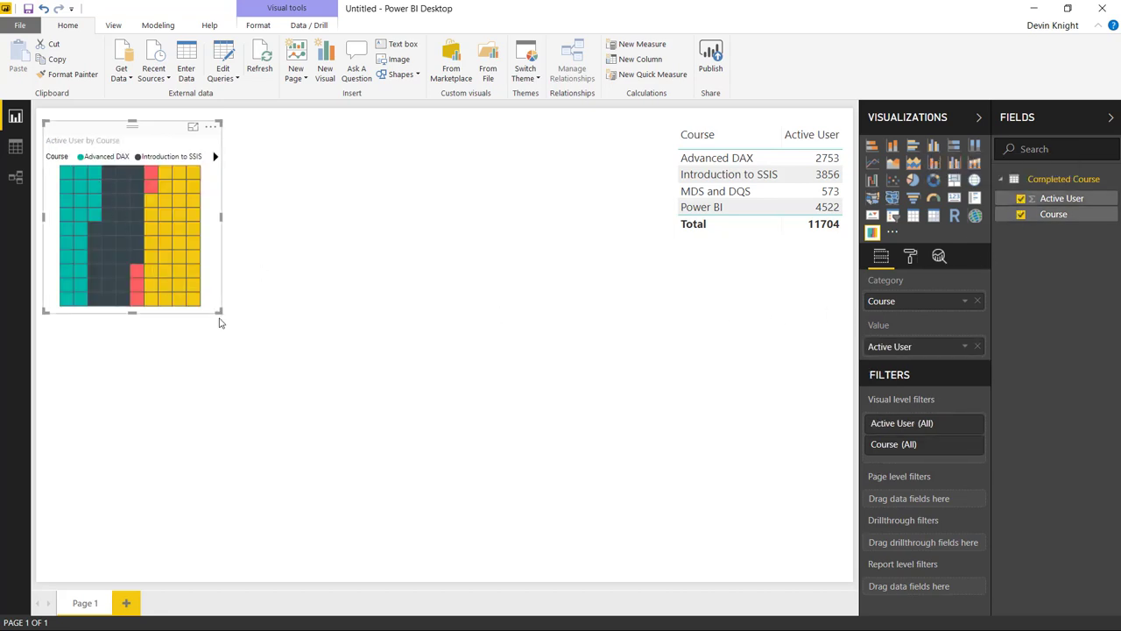
mouse_move(221, 311)
mouse_down()
mouse_move(528, 526)
mouse_move(500, 545)
mouse_up()
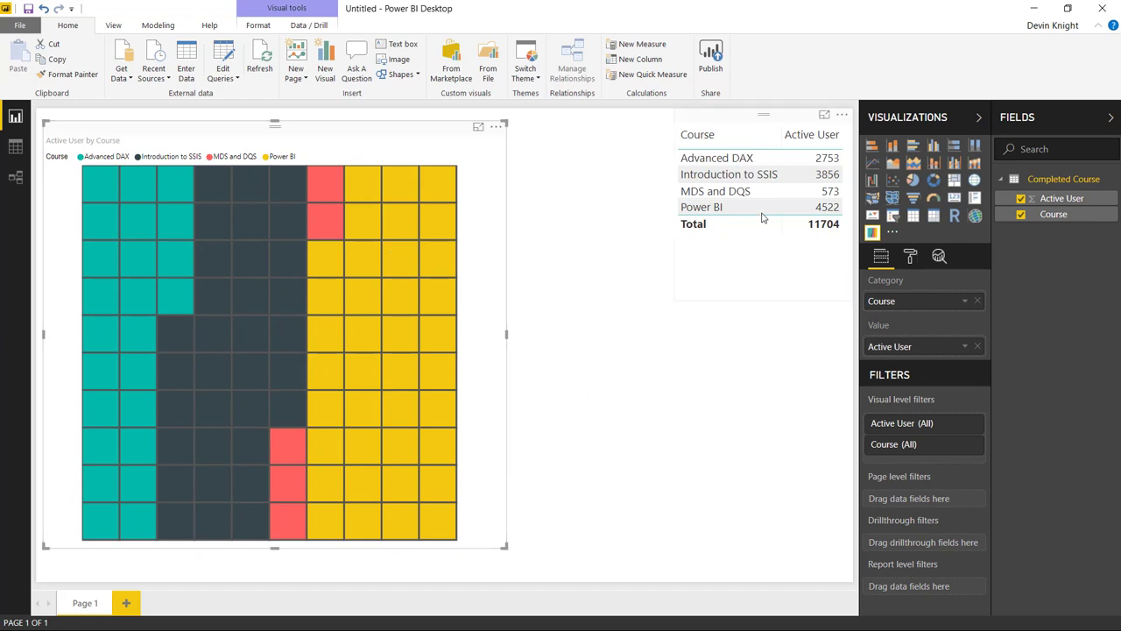
mouse_move(729, 175)
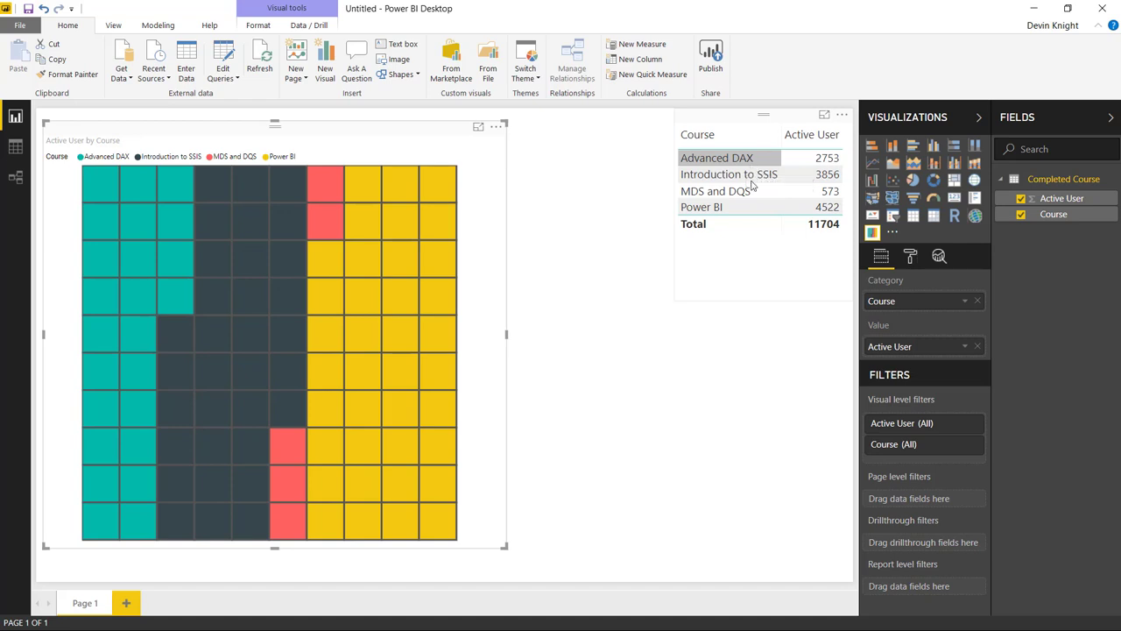
click(745, 160)
ctrl+click(724, 178)
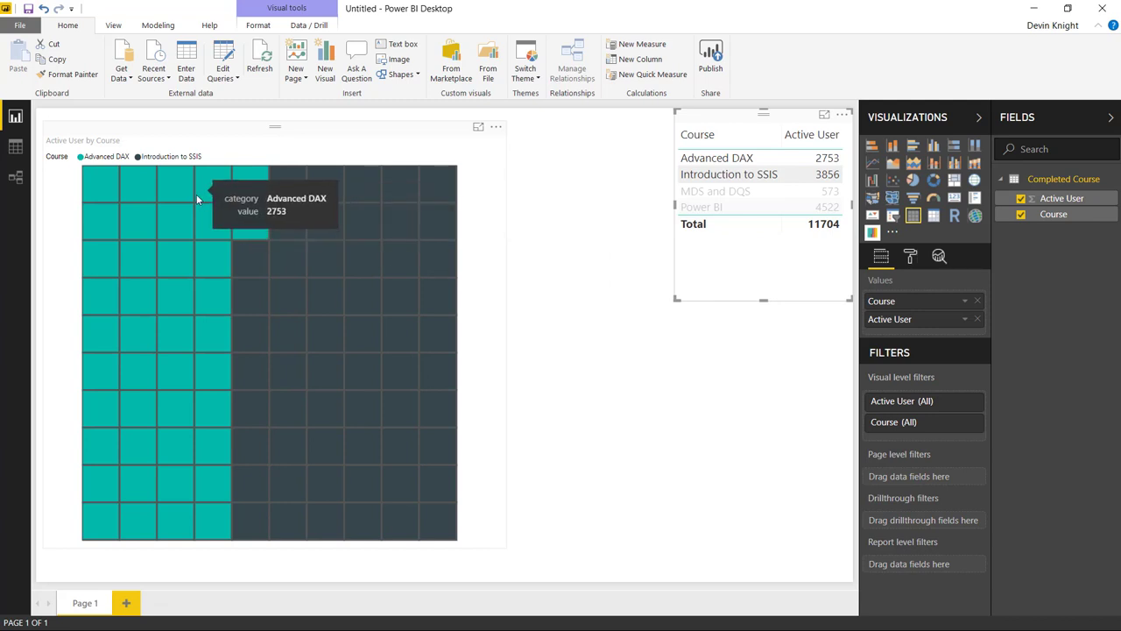
ctrl+click(706, 192)
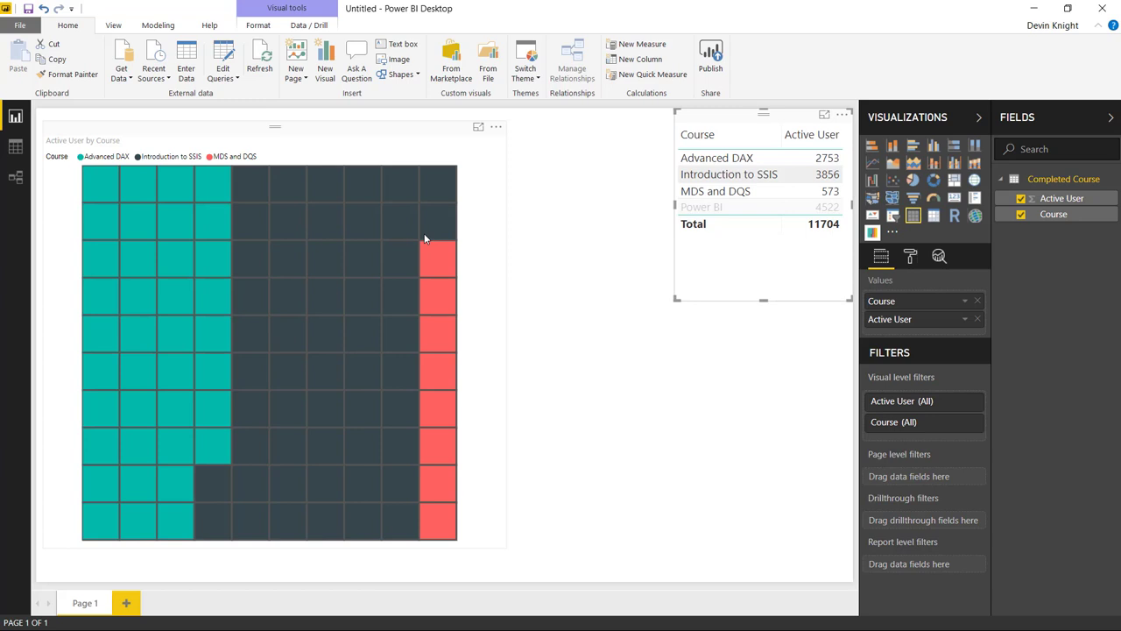
ctrl+click(702, 207)
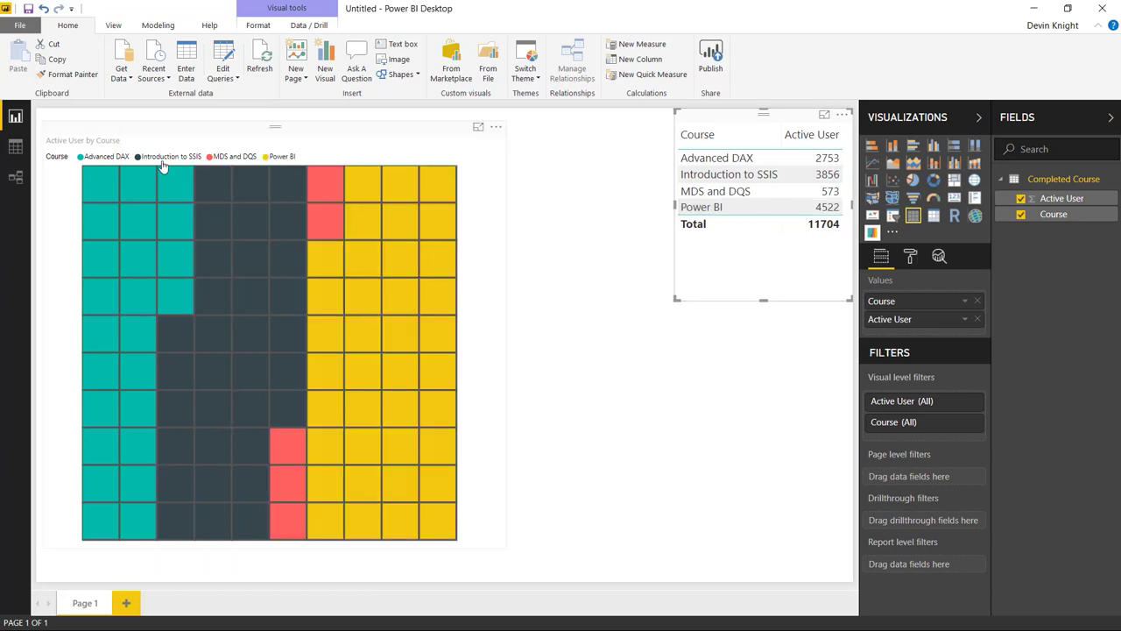
mouse_move(119, 350)
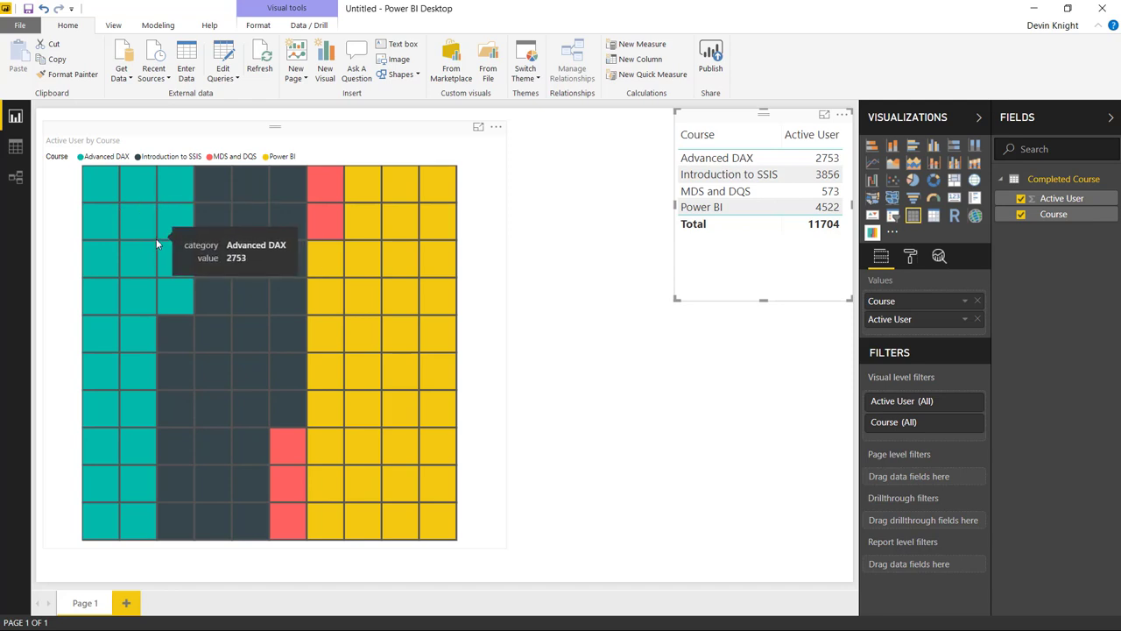
click(156, 237)
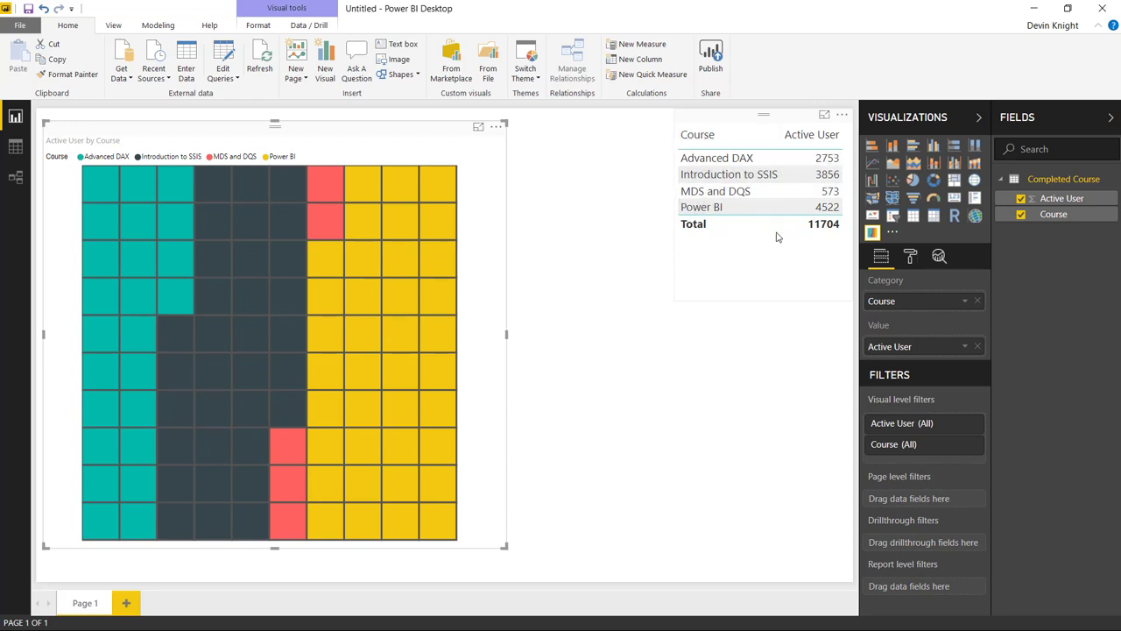
click(734, 211)
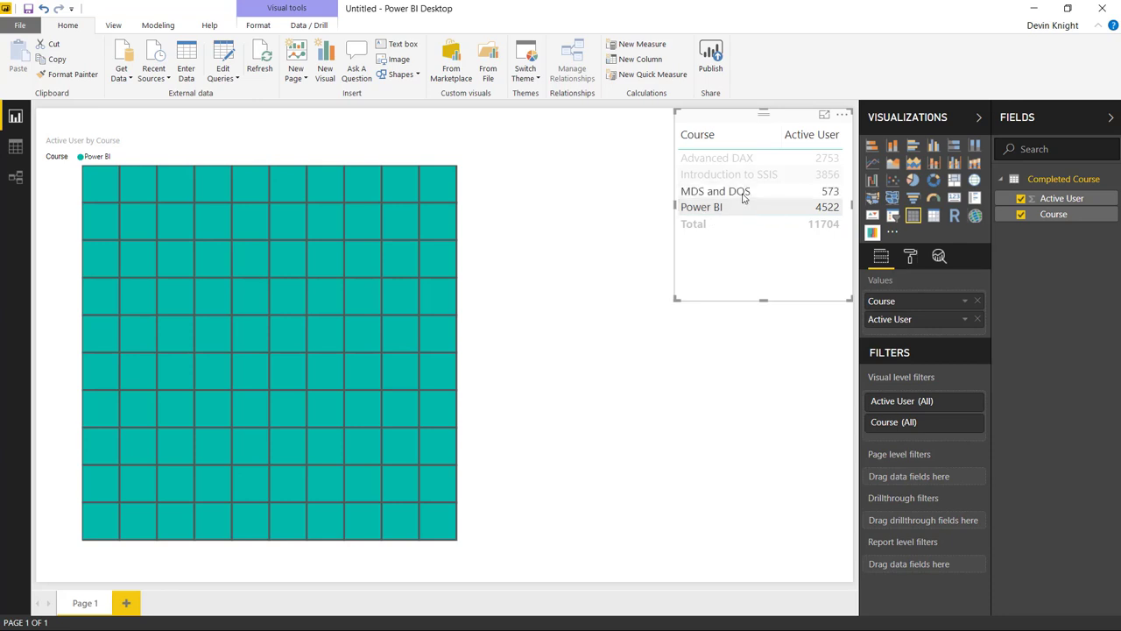
ctrl+click(731, 193)
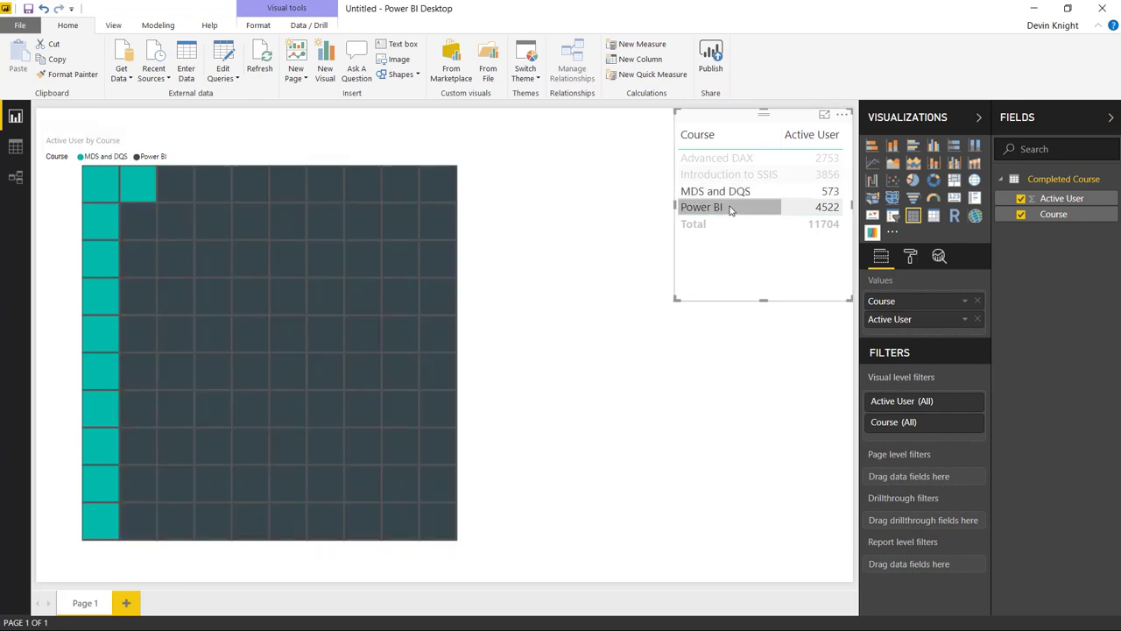
click(734, 211)
click(738, 207)
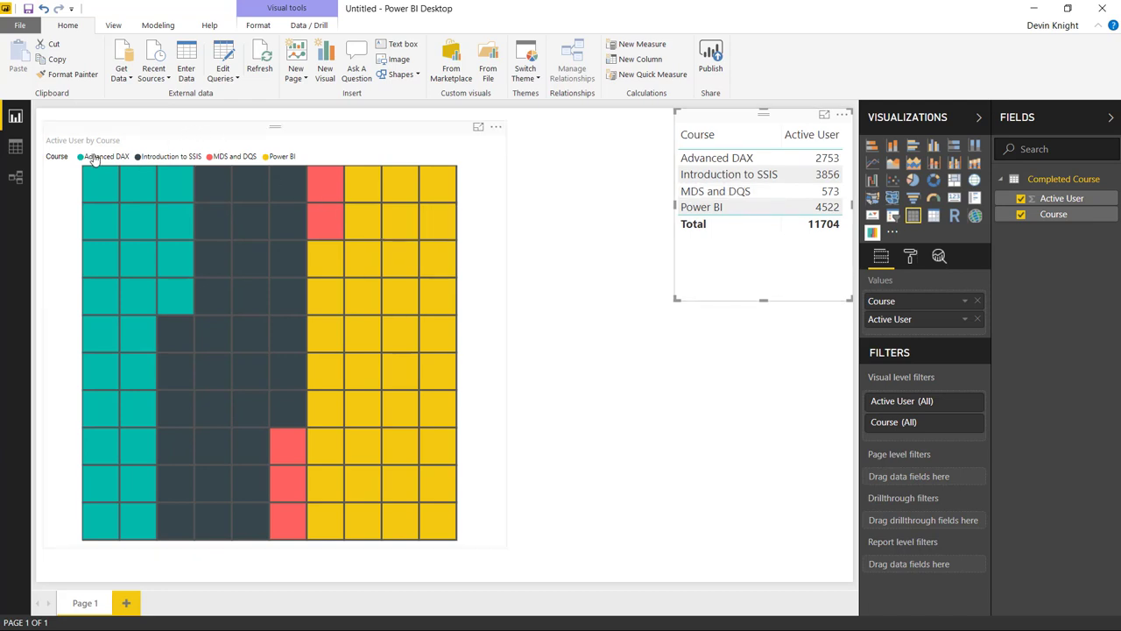
Move the brick chart legend to the left with text size 14.
mouse_move(172, 160)
click(490, 177)
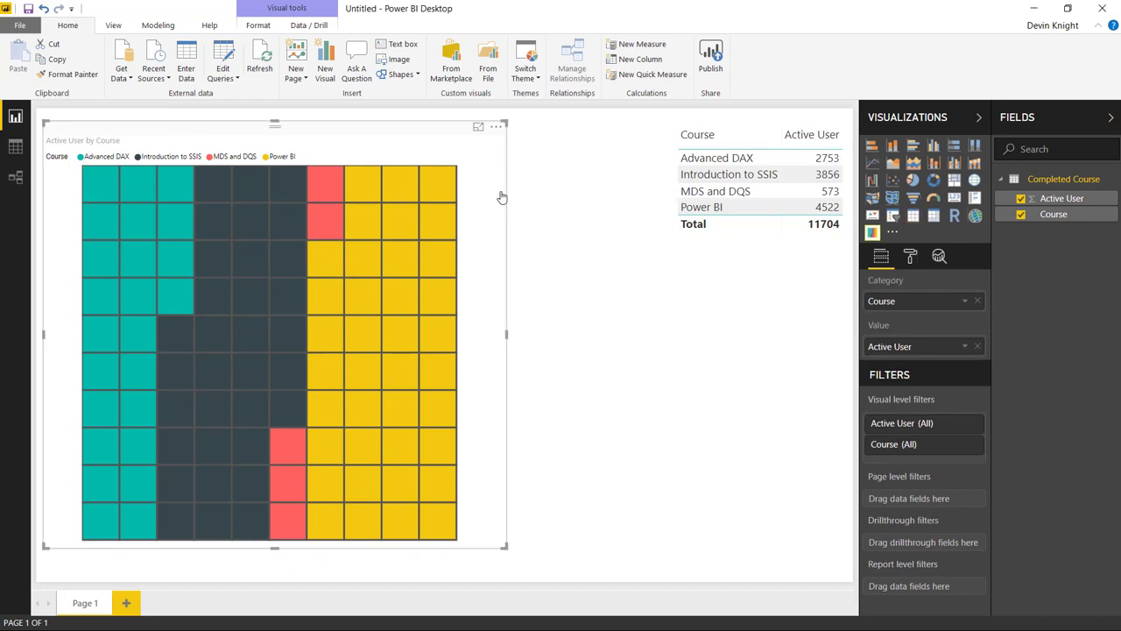
click(910, 256)
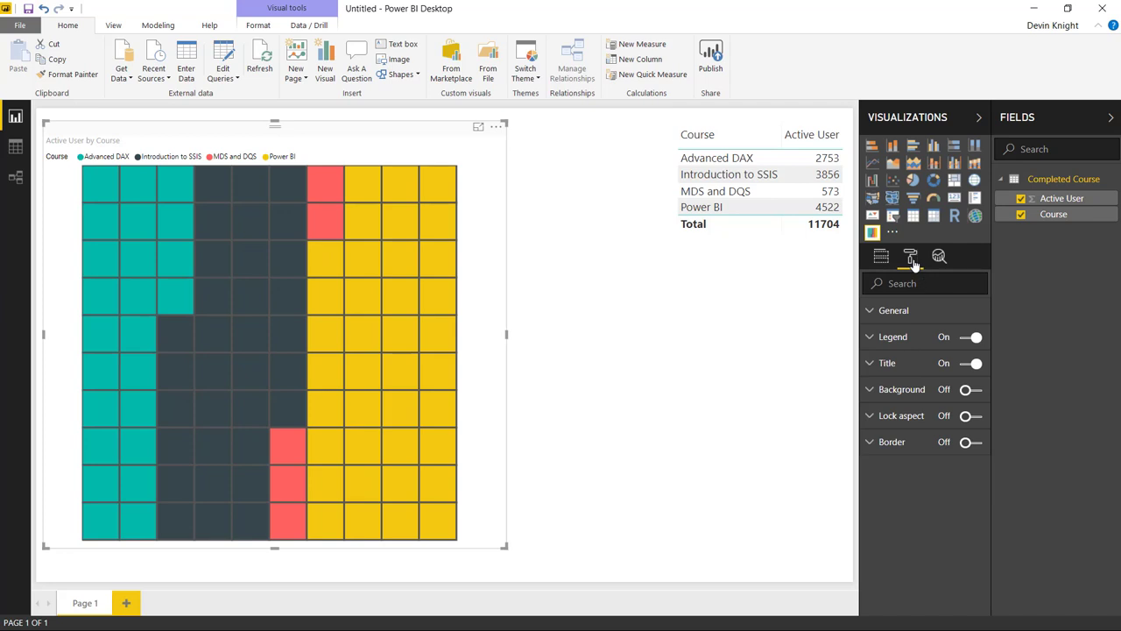
click(873, 340)
click(930, 374)
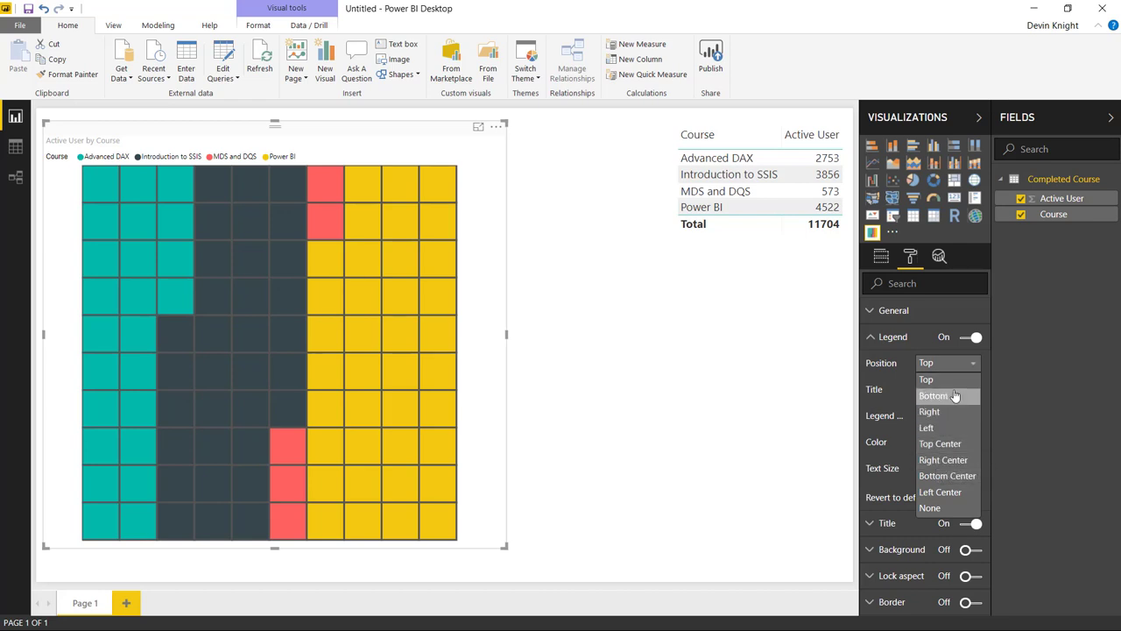
click(938, 428)
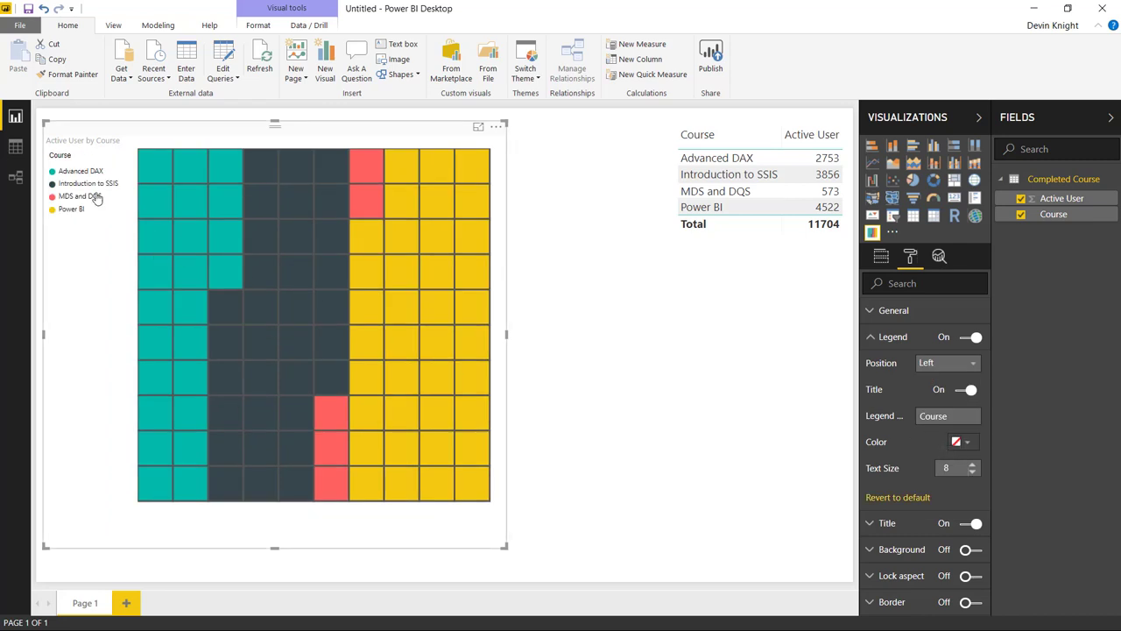
click(972, 465)
click(973, 465)
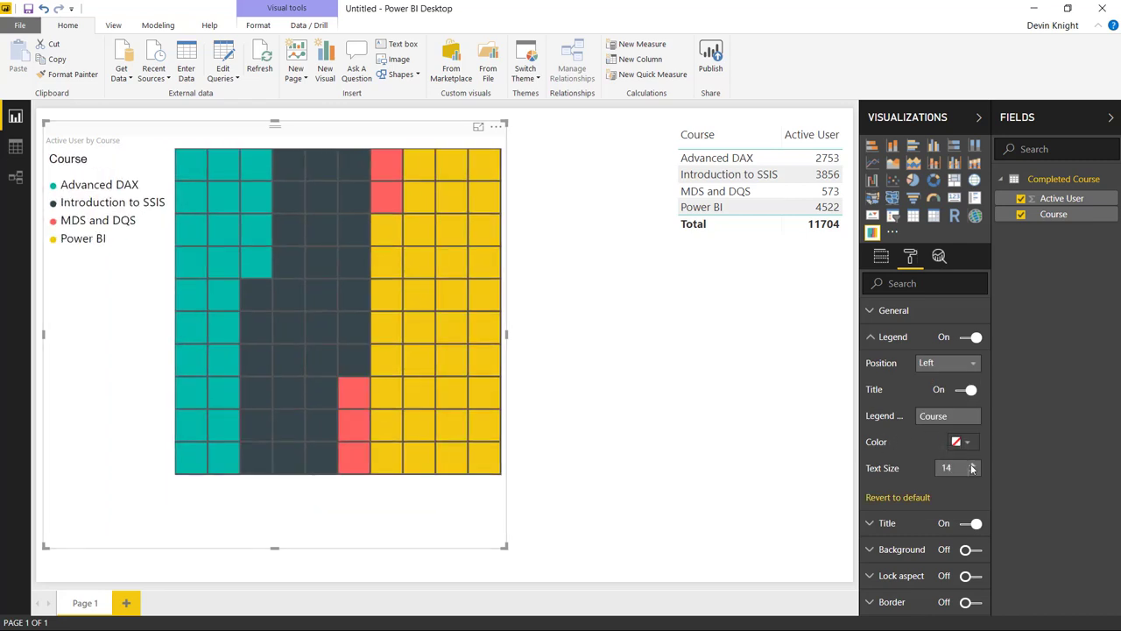
Enlarge the brick chart and hide the legend title and the chart title.
drag(504, 546, 600, 517)
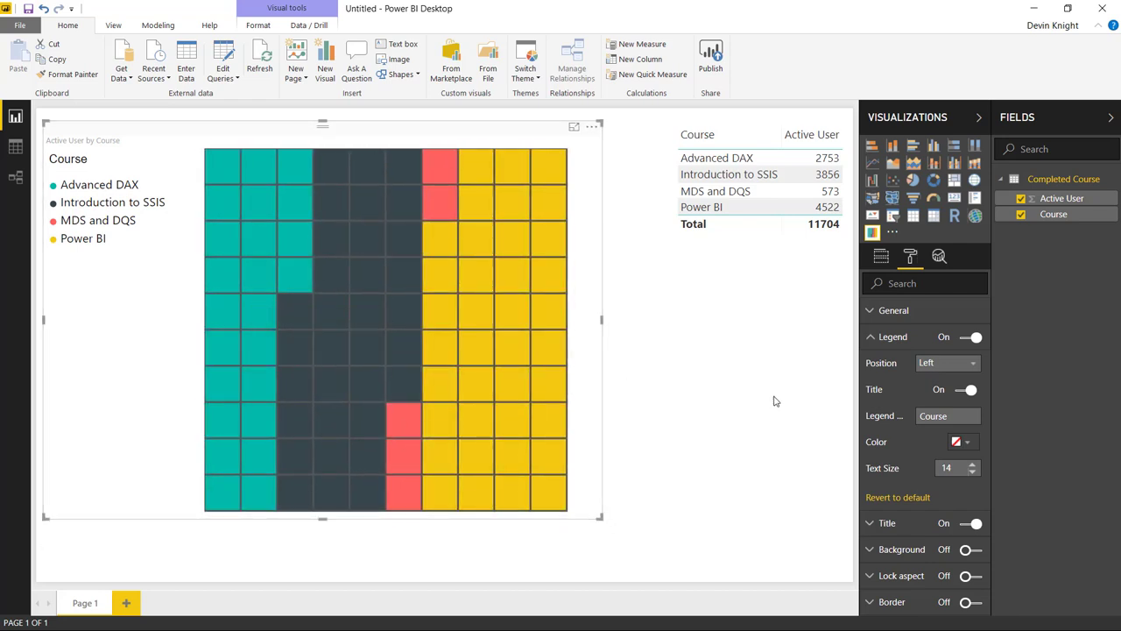
click(963, 390)
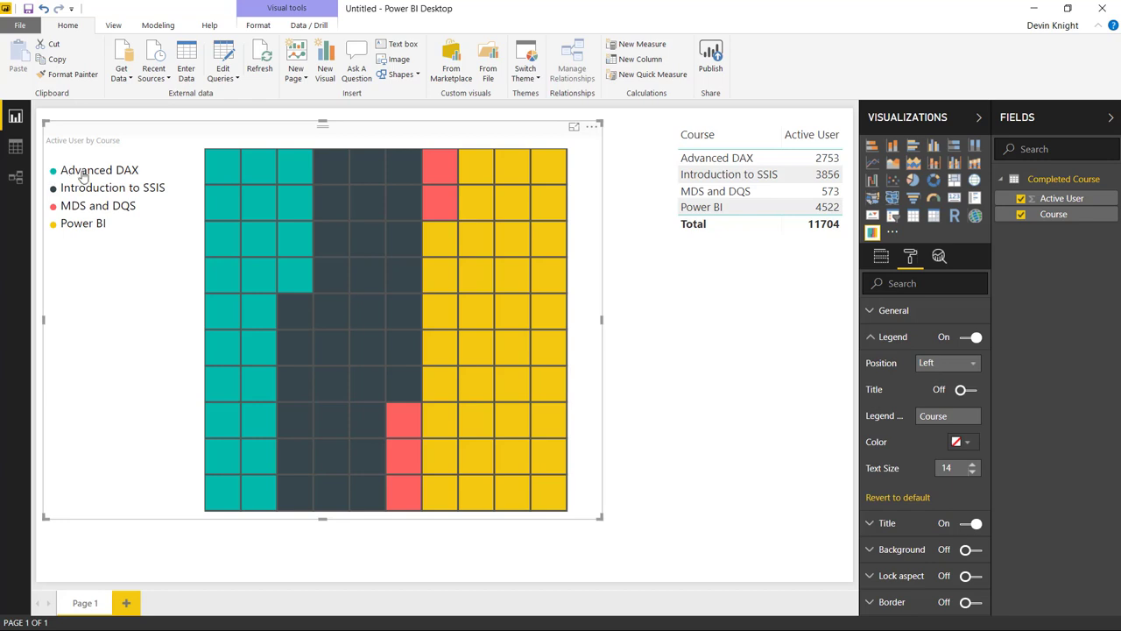
click(874, 342)
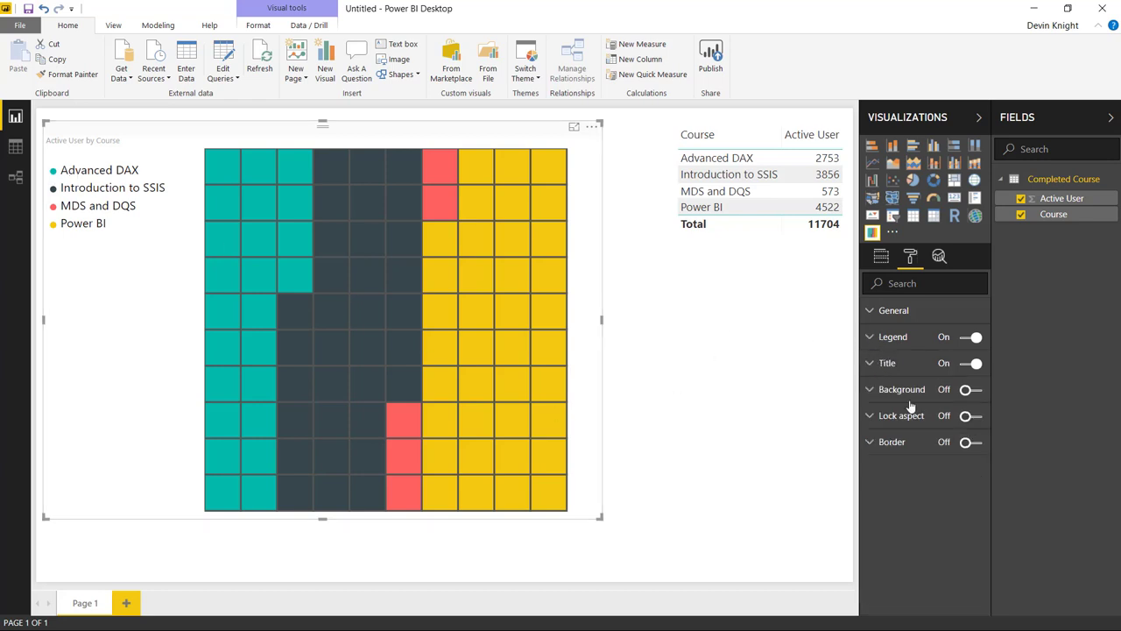
click(967, 364)
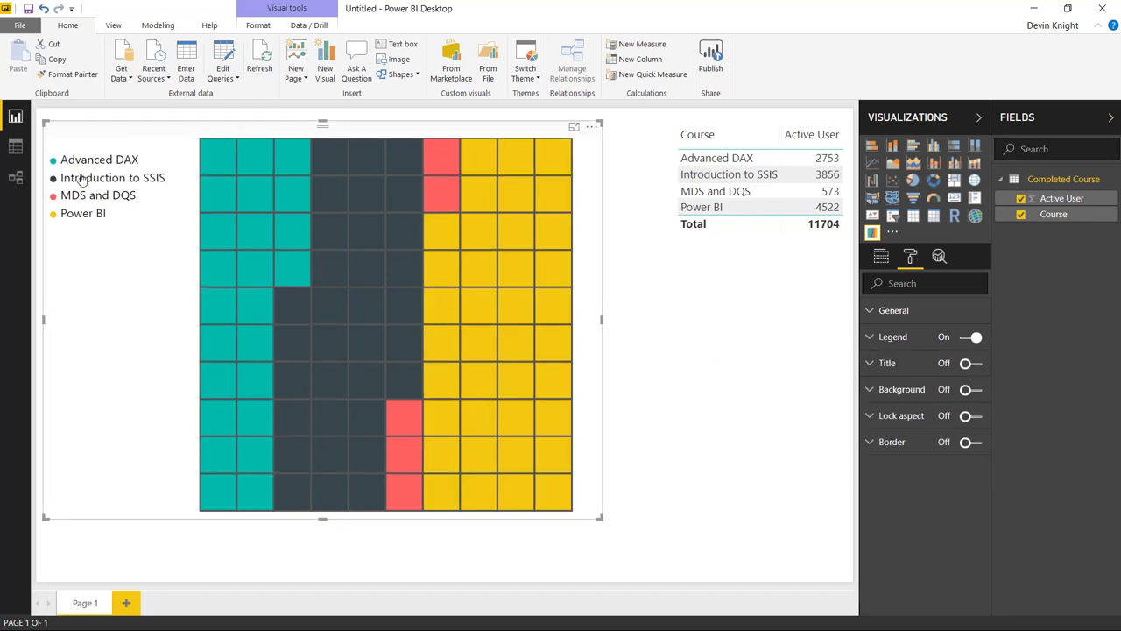
Turn the legend title back on and rename it to 'Courses'.
click(871, 341)
click(962, 391)
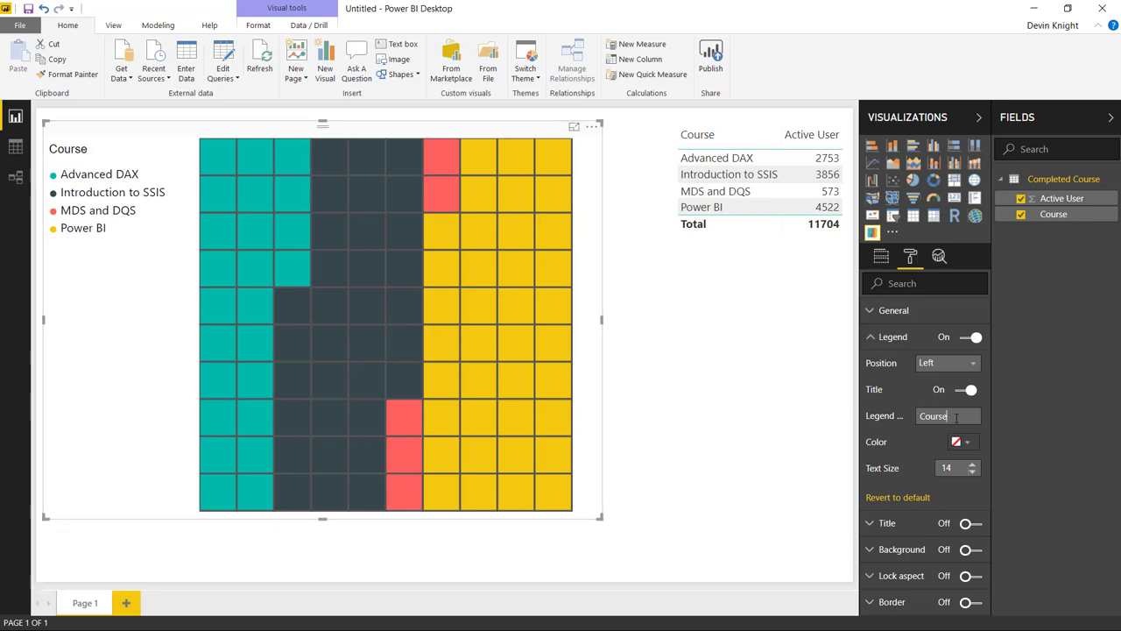
text(s)
click(874, 339)
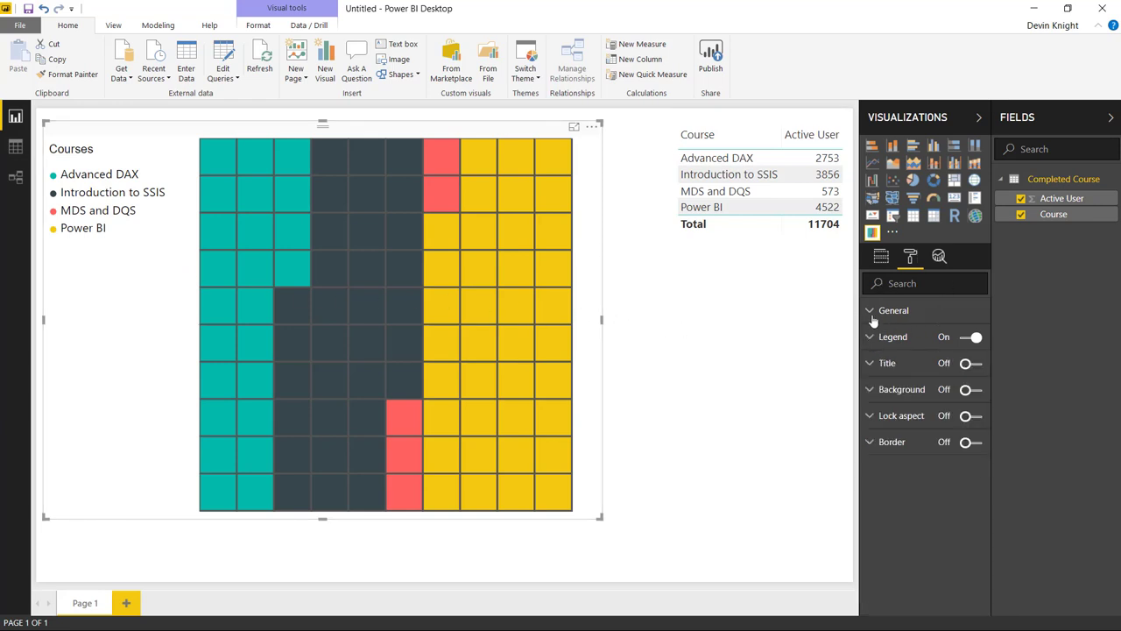
click(870, 313)
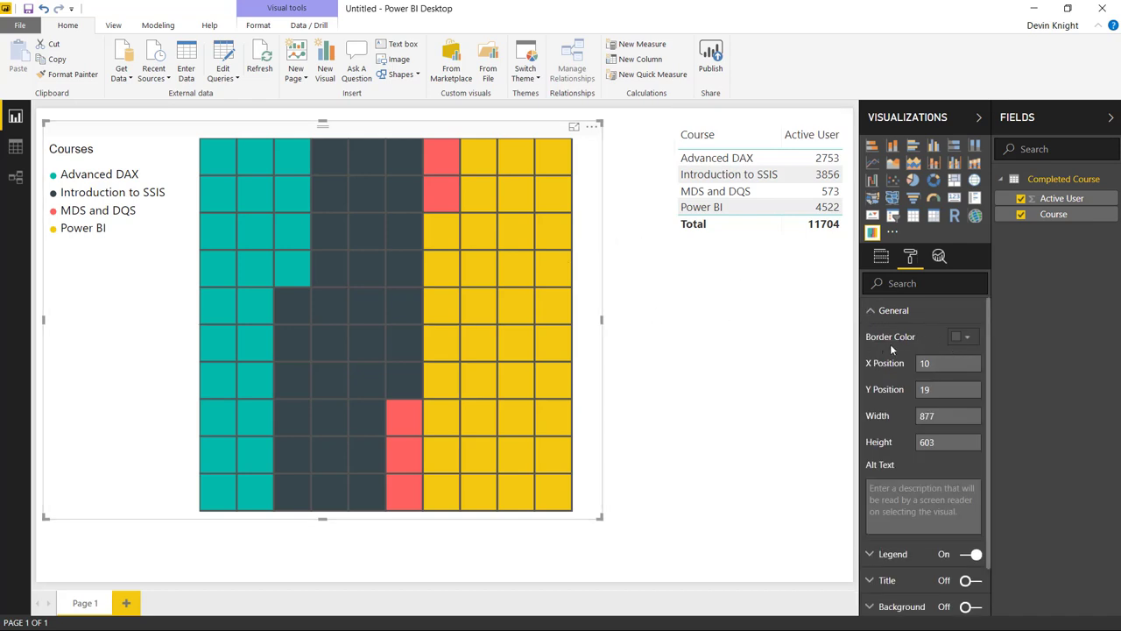
click(871, 313)
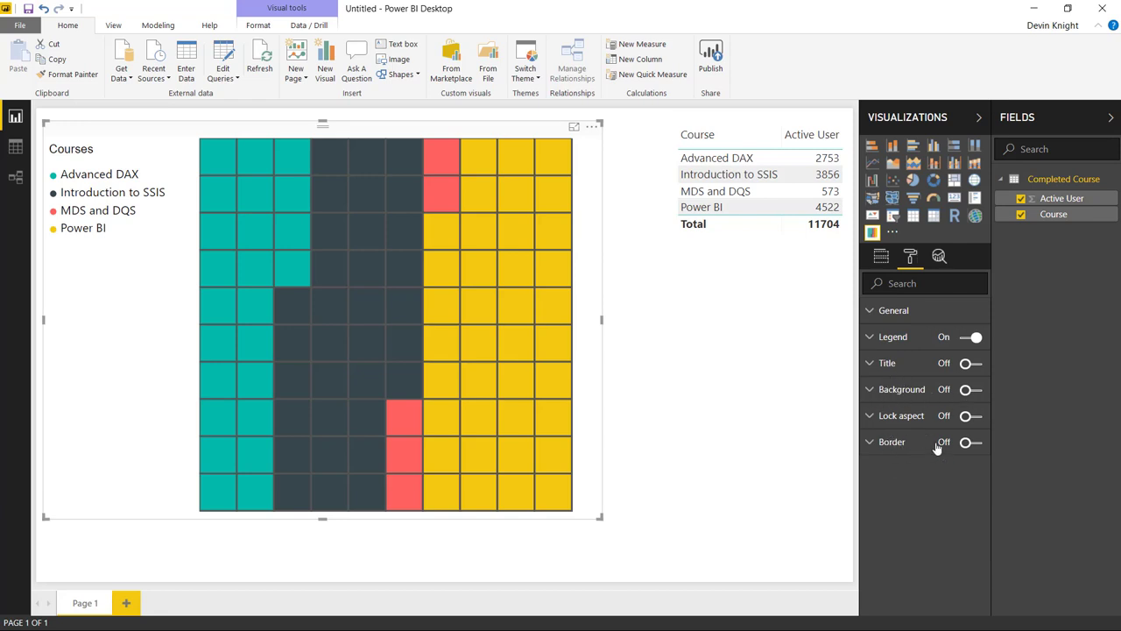
Return to the Fields pane and deselect the brick chart to view the finished page.
click(880, 256)
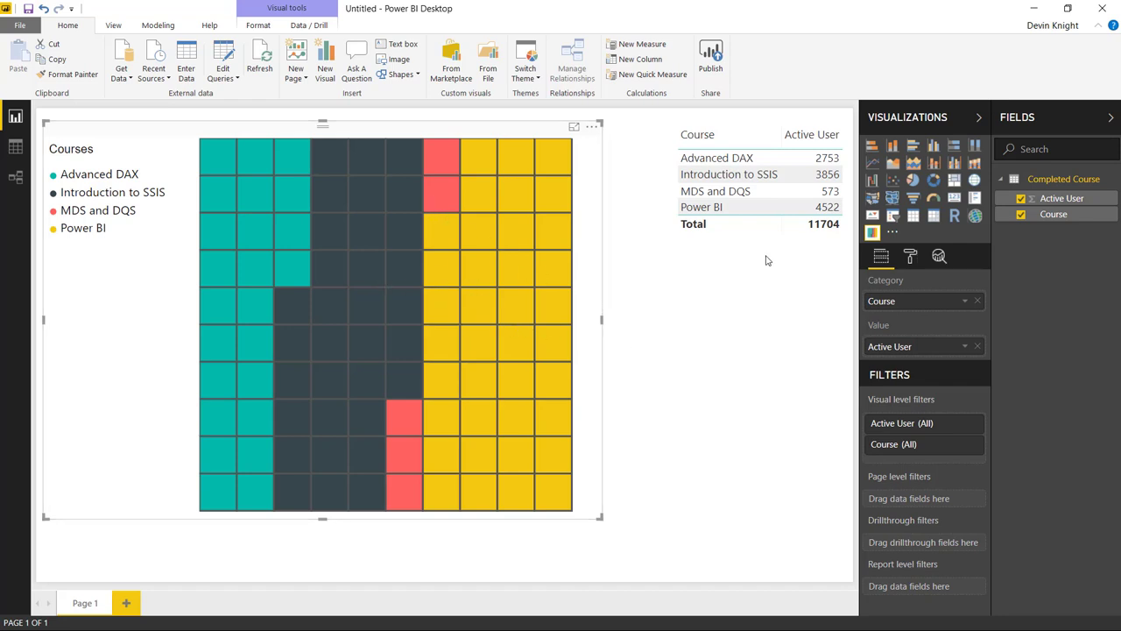
click(773, 388)
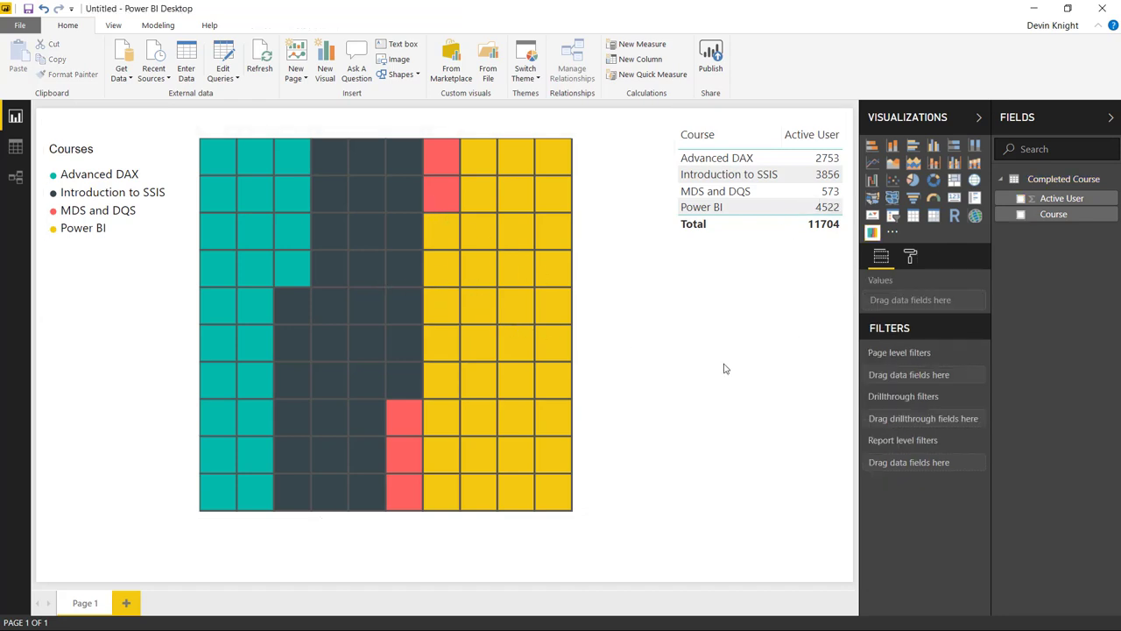